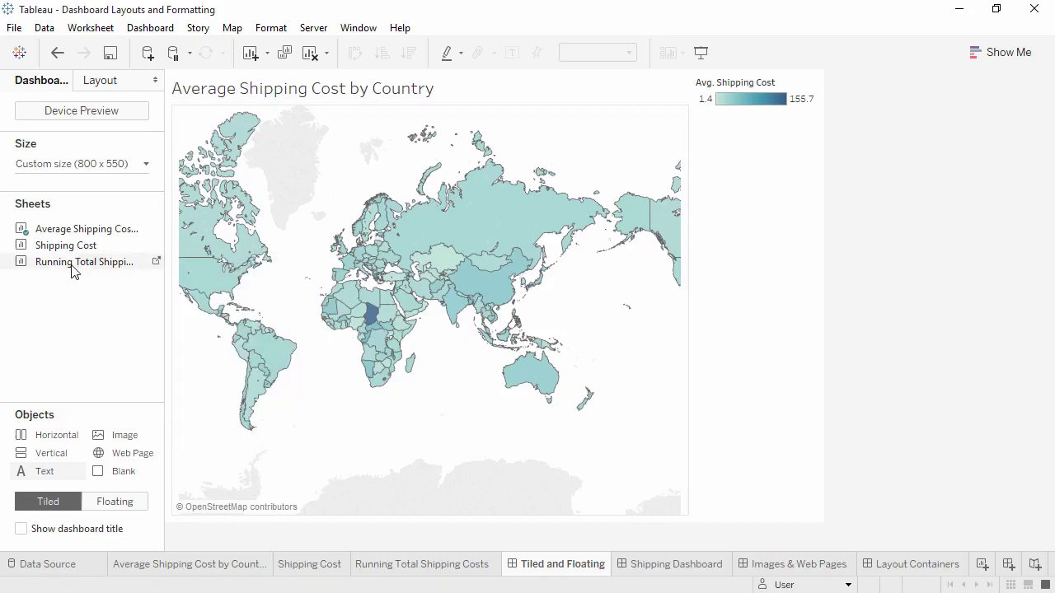
- Float the Running Total Shipping Costs chart over the map, enlarge it, and move it lower
{"action": "mouse_move", "coordinate": [72, 266]}
{"action": "left_mouse_down"}
{"action": "mouse_move", "coordinate": [229, 255]}
{"action": "mouse_move", "coordinate": [264, 230]}
{"action": "mouse_move", "coordinate": [383, 194]}
{"action": "mouse_move", "coordinate": [527, 227]}
{"action": "mouse_move", "coordinate": [547, 256]}
{"action": "mouse_move", "coordinate": [452, 384]}
{"action": "mouse_move", "coordinate": [147, 362]}
{"action": "left_mouse_up"}
{"action": "left_click", "coordinate": [134, 502]}
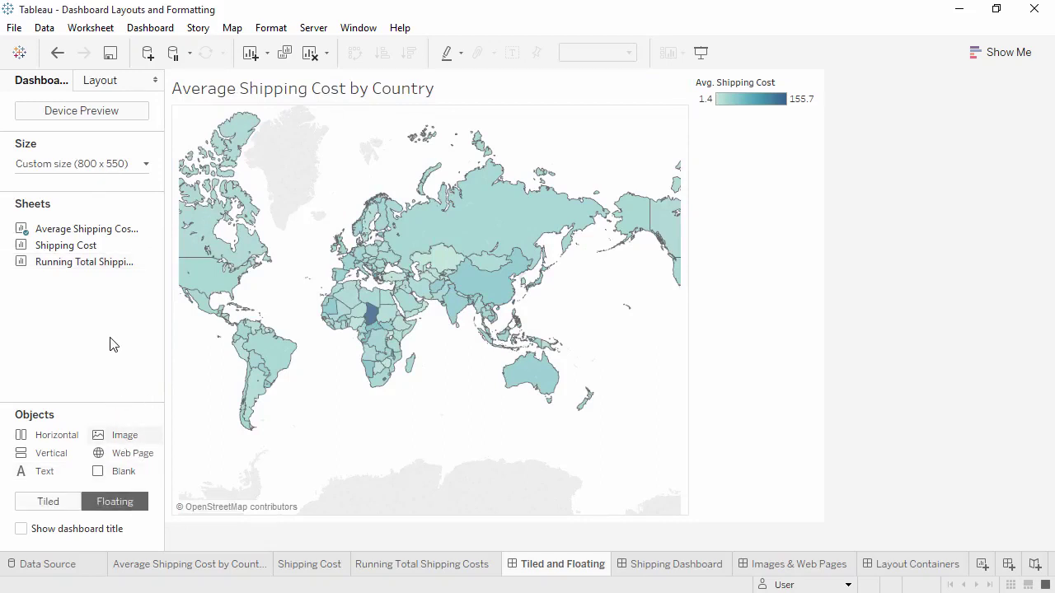
{"action": "left_click_drag", "start_coordinate": [104, 264], "coordinate": [238, 150]}
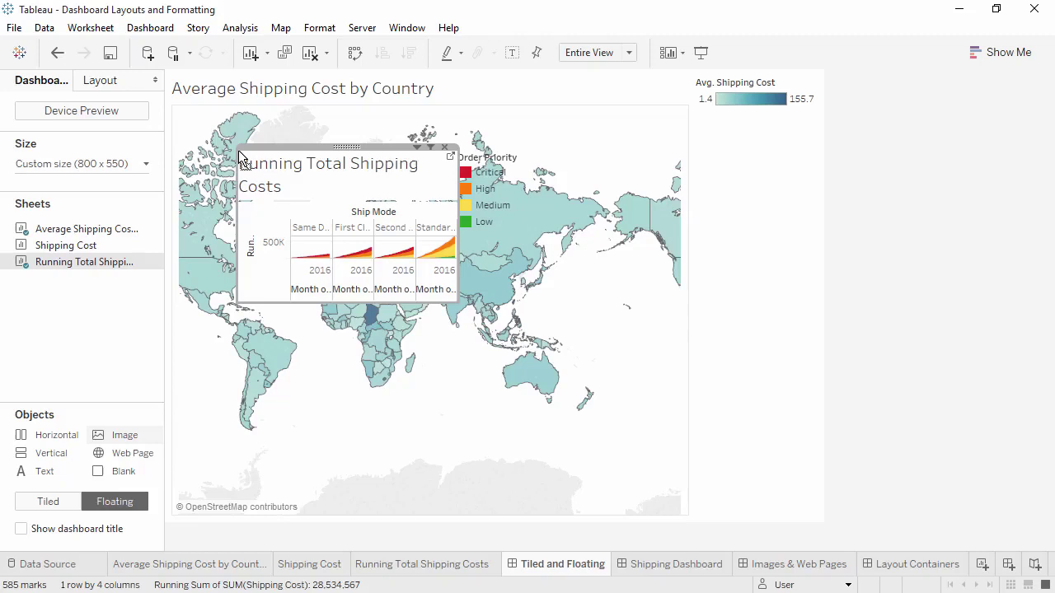
{"action": "left_click_drag", "start_coordinate": [456, 302], "coordinate": [624, 393]}
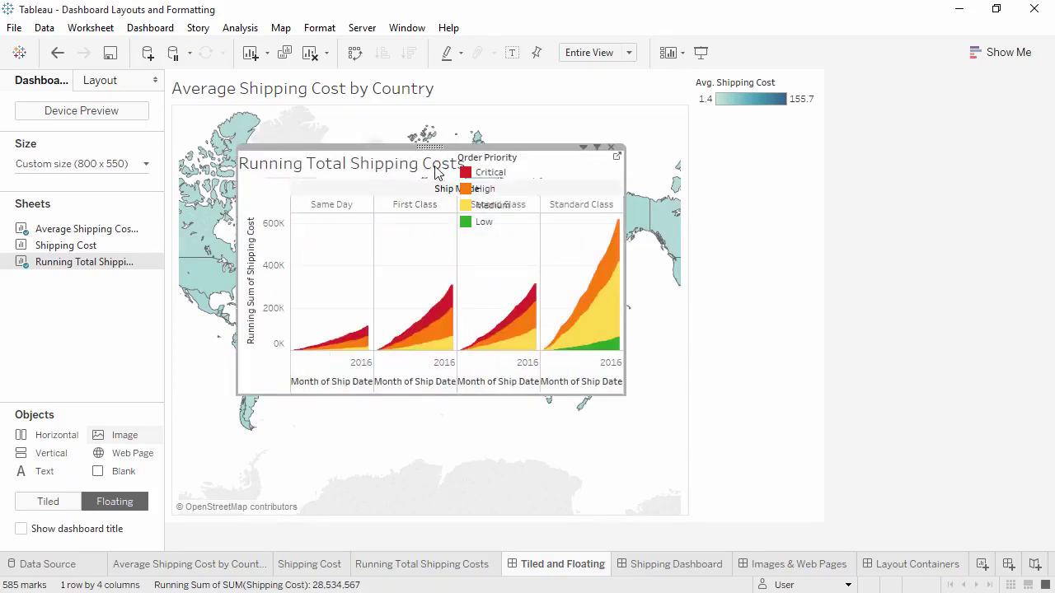
{"action": "left_click_drag", "start_coordinate": [433, 150], "coordinate": [434, 236]}
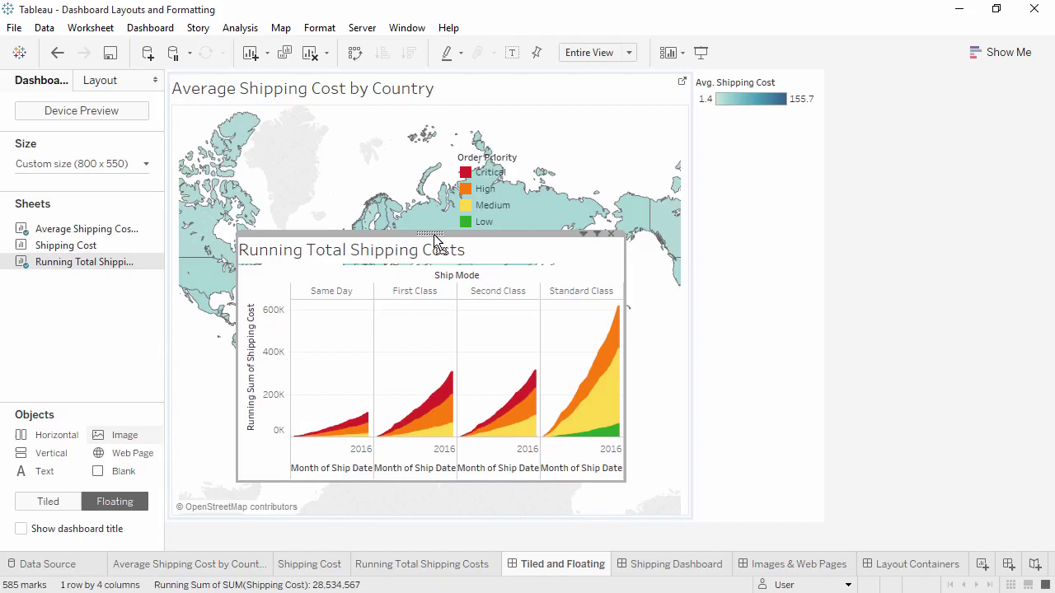
- Delete the floating running total chart and float the Avg. Shipping Cost legend over the map's lower right
{"action": "left_click", "coordinate": [610, 234]}
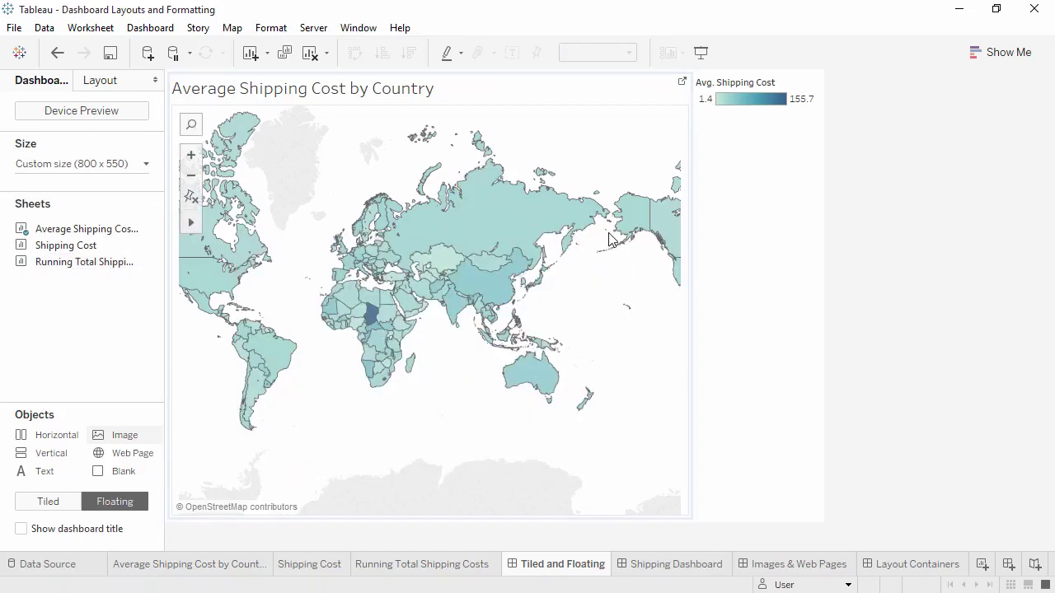
{"action": "left_click", "coordinate": [733, 111]}
{"action": "left_click_drag", "start_coordinate": [753, 74], "coordinate": [619, 466]}
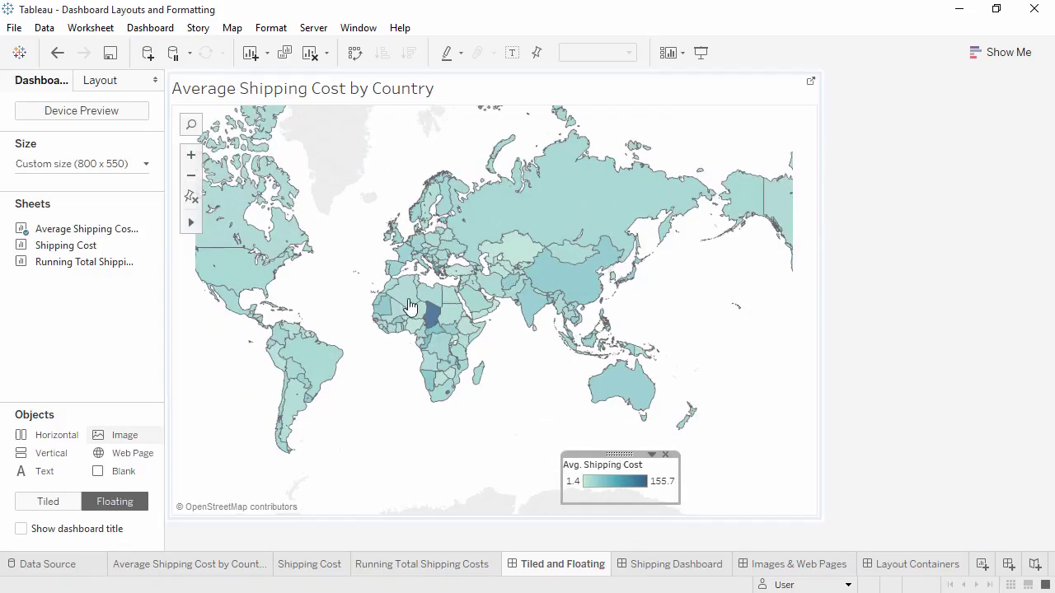
- Raise the legend's Layout Position x to 493
{"action": "left_click", "coordinate": [100, 80]}
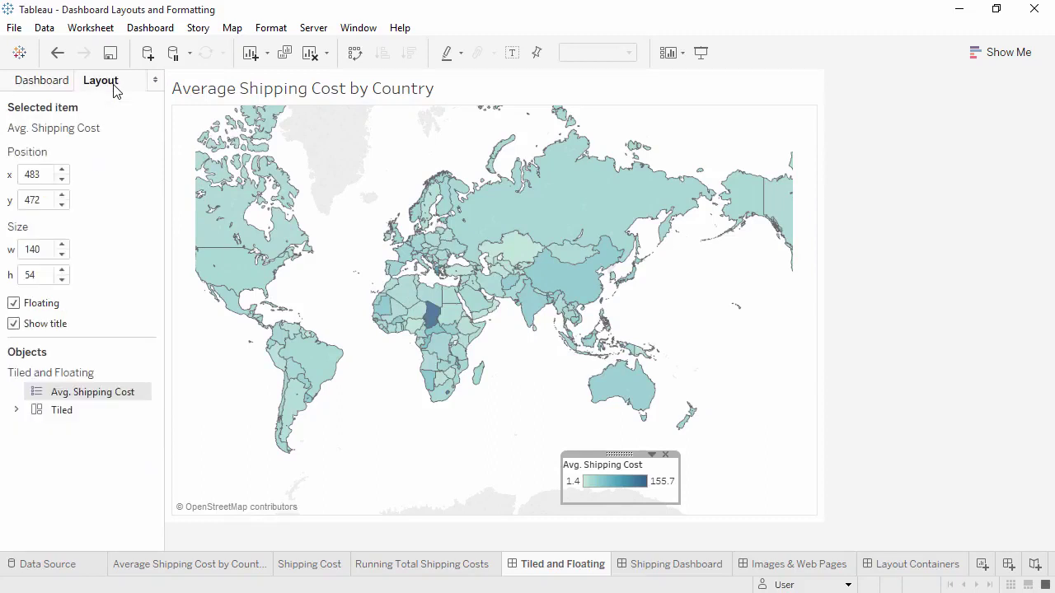
{"action": "left_click", "coordinate": [62, 170]}
{"action": "left_click", "coordinate": [62, 170]}
{"action": "left_click", "coordinate": [61, 169]}
{"action": "left_click", "coordinate": [62, 170]}
{"action": "left_click", "coordinate": [62, 170]}
{"action": "left_click", "coordinate": [62, 169]}
{"action": "left_click", "coordinate": [62, 170]}
{"action": "left_click", "coordinate": [62, 170]}
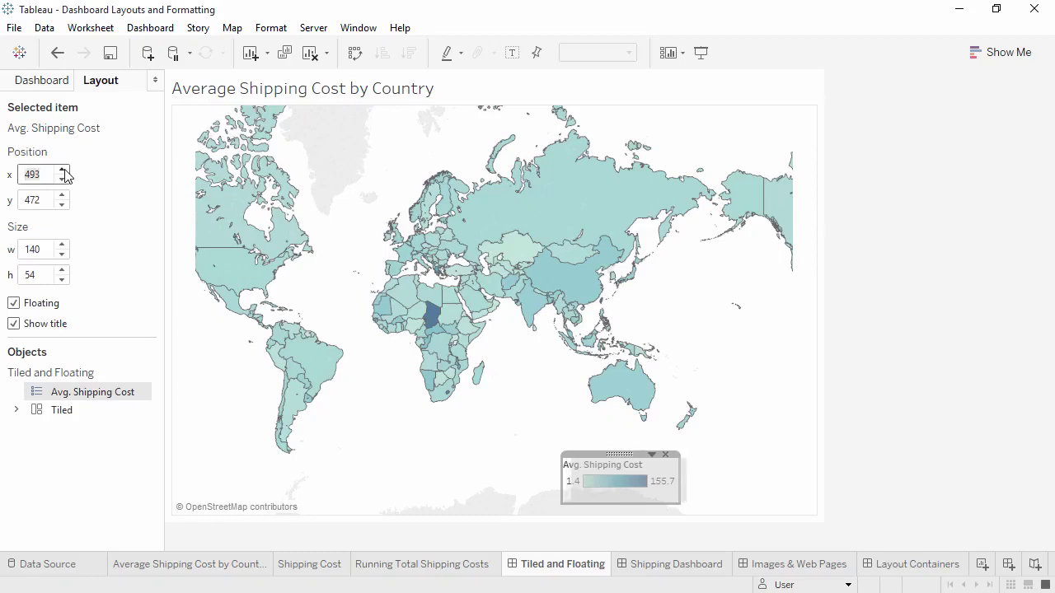
{"action": "left_click", "coordinate": [62, 169]}
{"action": "left_click", "coordinate": [61, 170]}
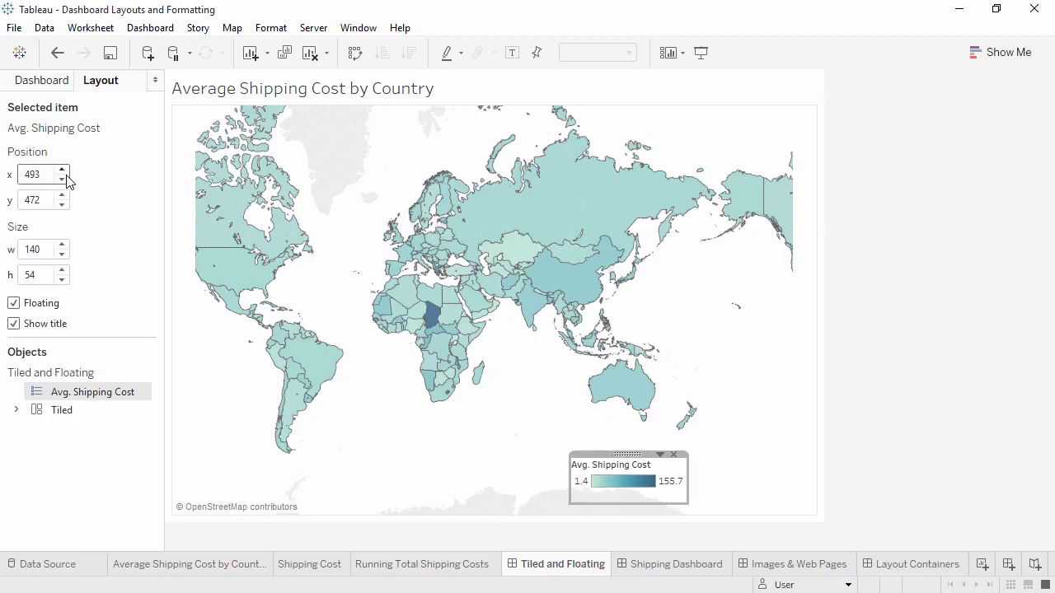
- On the Shipping Dashboard, edit the Shipping Cost chart title and clear its old text
{"action": "left_click", "coordinate": [672, 565]}
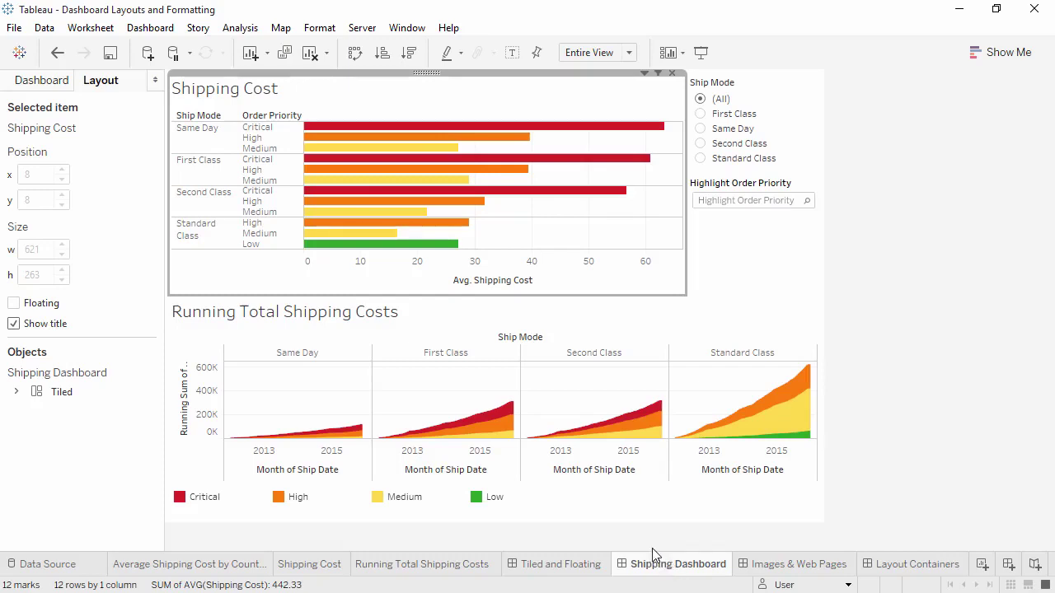
{"action": "double_click", "coordinate": [323, 99]}
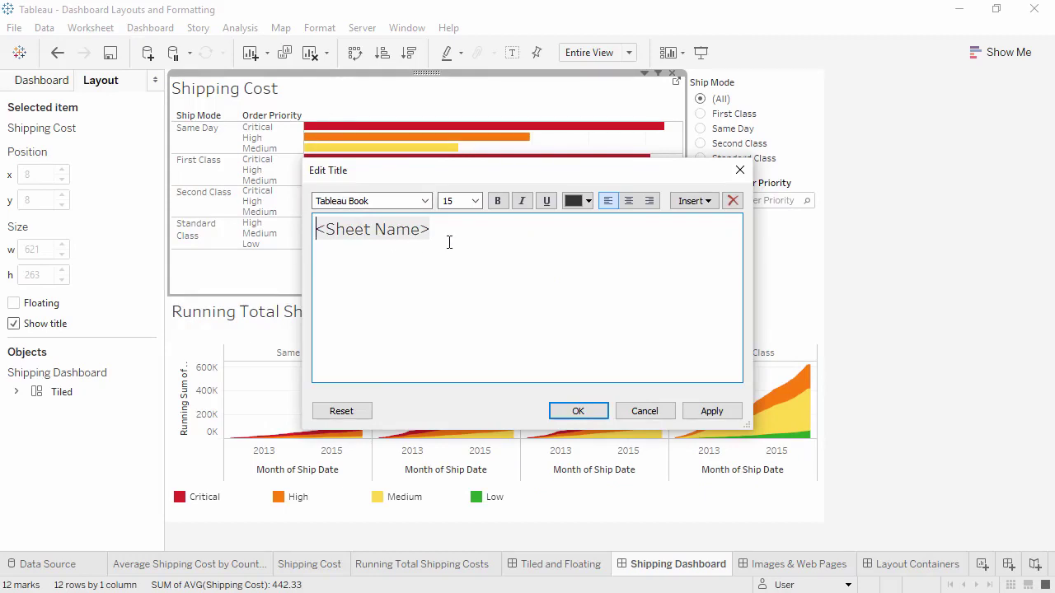
{"action": "left_click_drag", "start_coordinate": [449, 242], "coordinate": [316, 233]}
{"action": "key", "text": "BackSpace"}
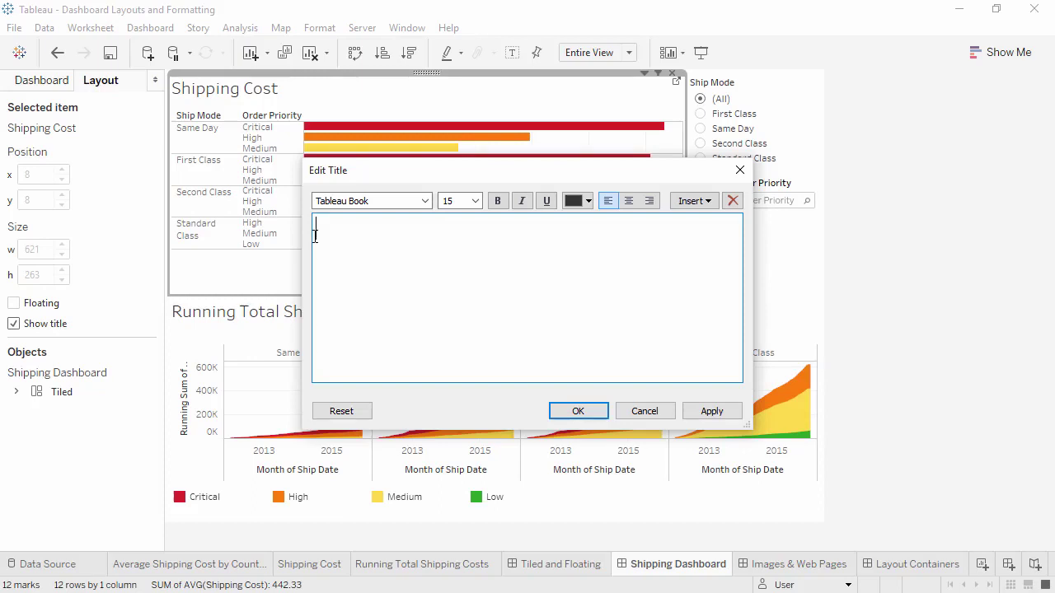
{"action": "left_click", "coordinate": [705, 202]}
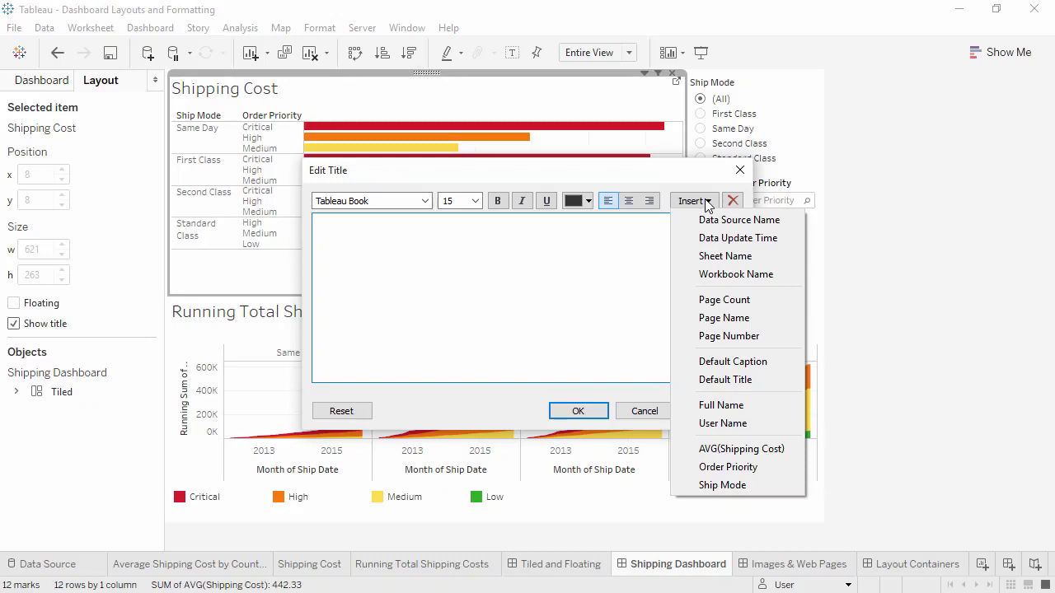
{"action": "left_click", "coordinate": [591, 237]}
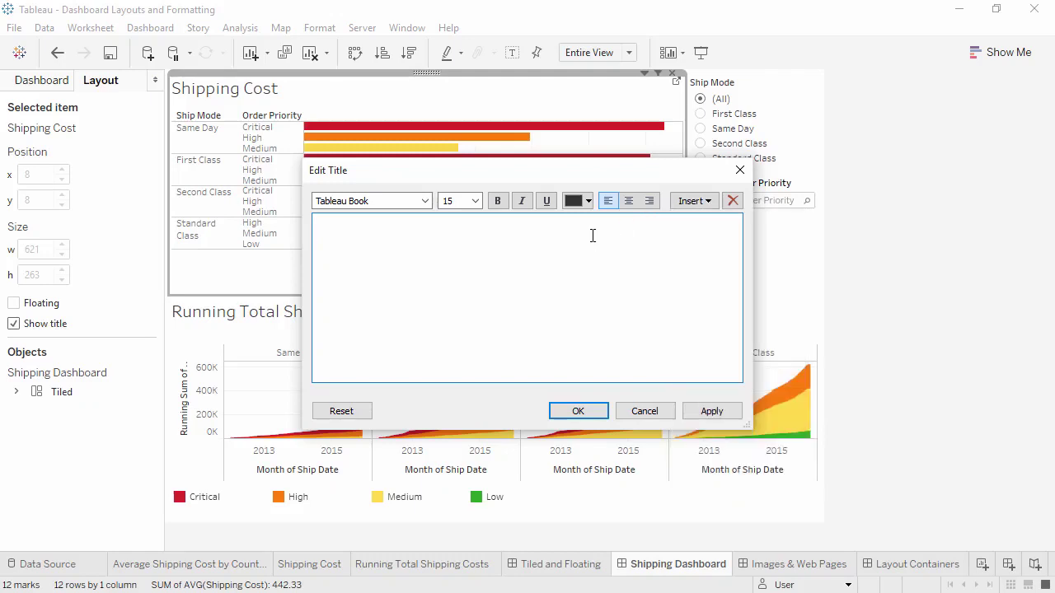
- Set the title to 'Average Cost for <Ship Mode> Shipping' with the inserted Ship Mode field
{"action": "type", "text": "Average Cost for"}
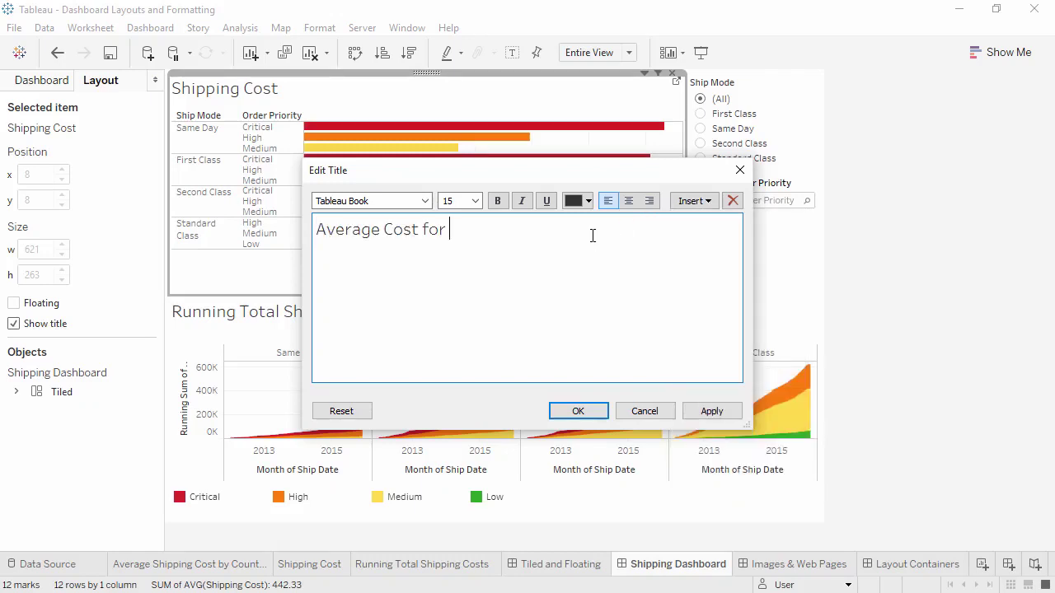
{"action": "left_click", "coordinate": [697, 201]}
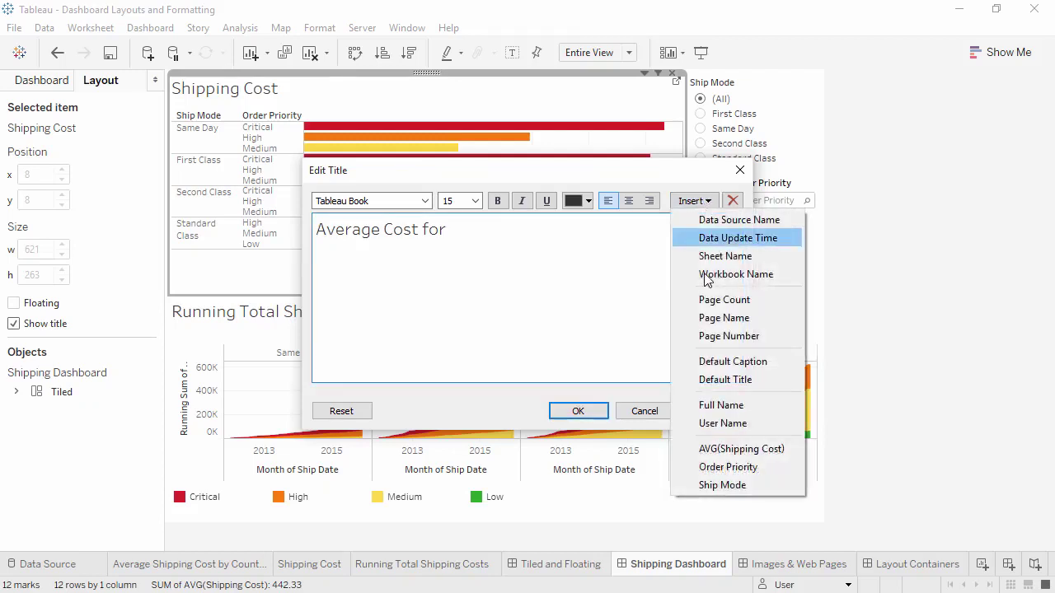
{"action": "left_click", "coordinate": [725, 485]}
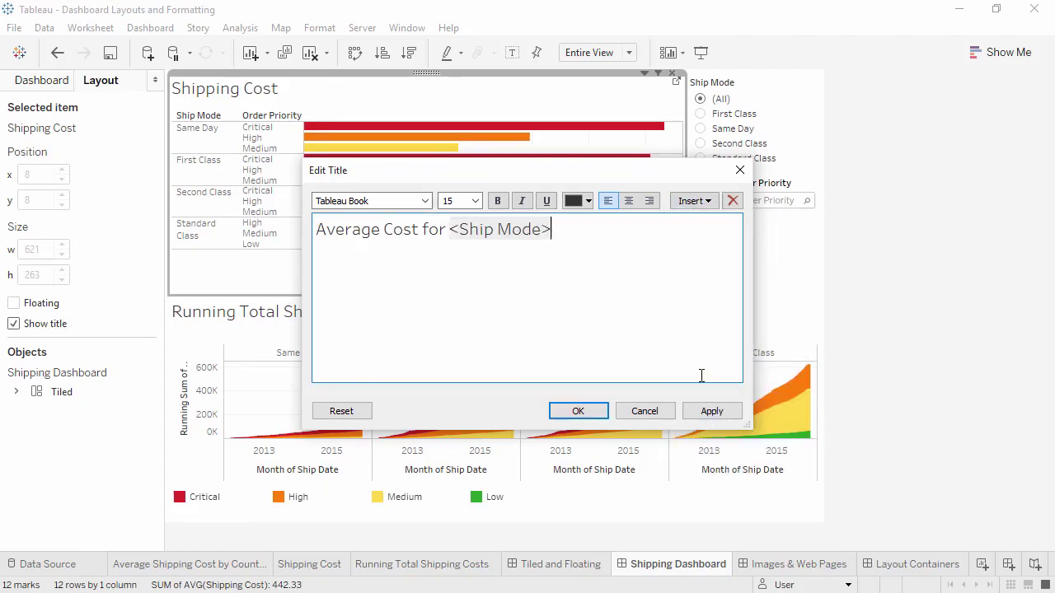
{"action": "type", "text": "Shipping"}
{"action": "left_click", "coordinate": [579, 411]}
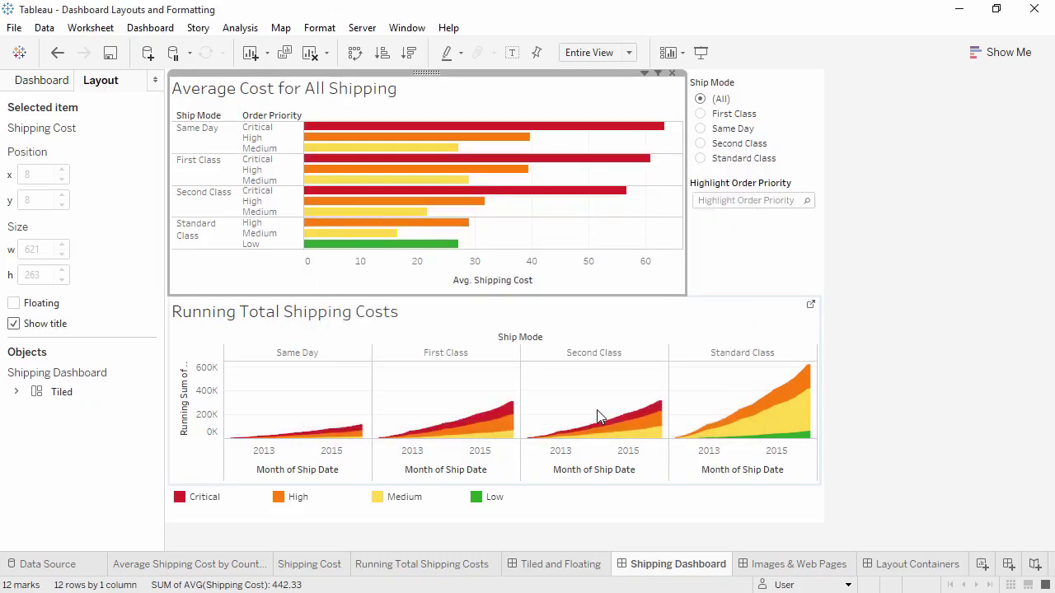
- Test the title by filtering to Standard Class, then Second Class, then all ship modes
{"action": "left_click", "coordinate": [700, 157]}
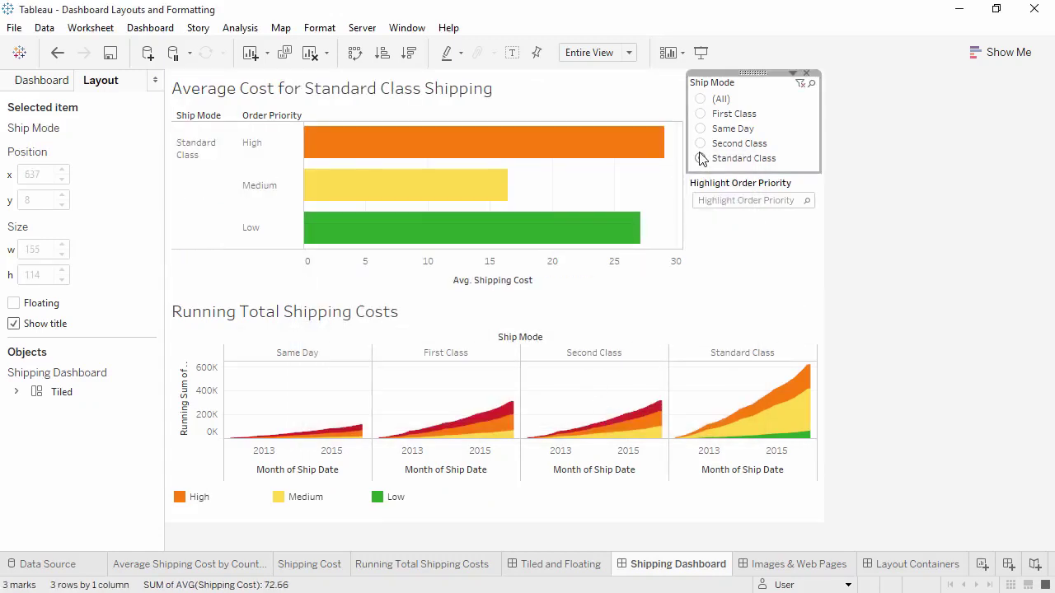
{"action": "left_click", "coordinate": [700, 145]}
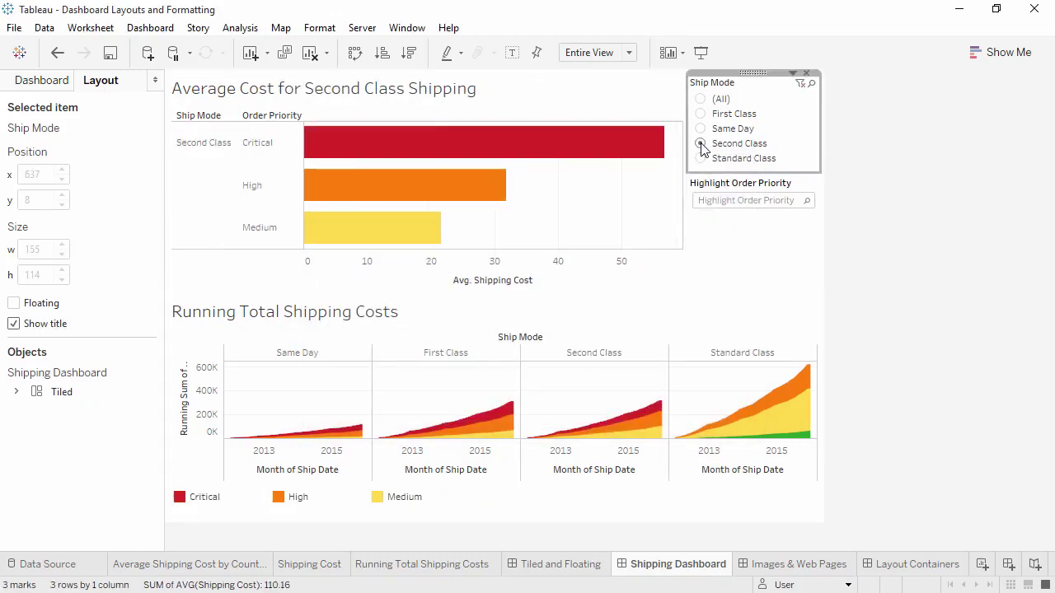
{"action": "left_click", "coordinate": [701, 99]}
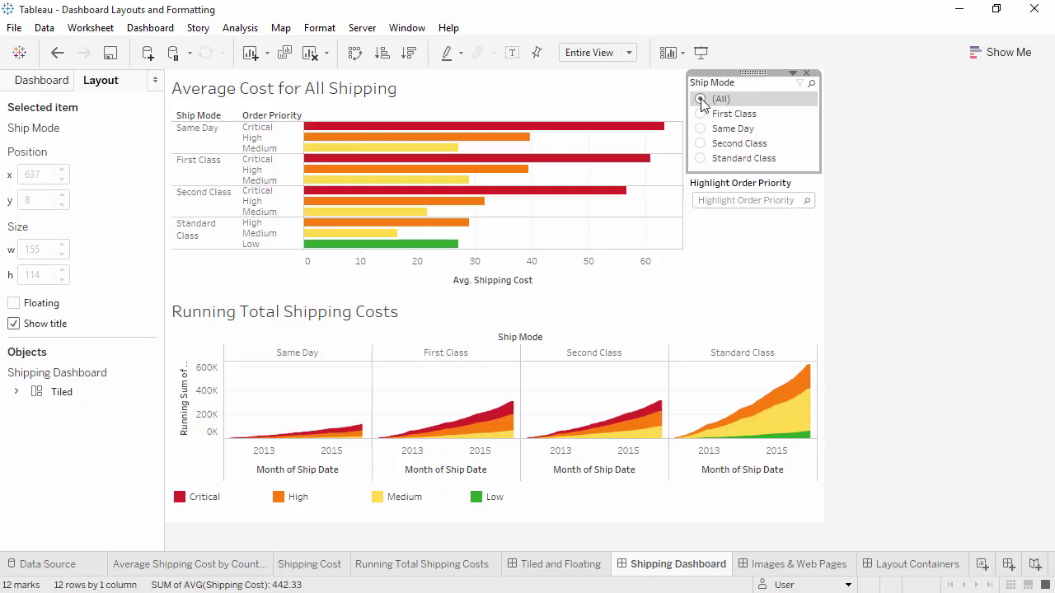
- Set the dashboard's default shading to light grey in Format Dashboard
{"action": "left_click", "coordinate": [327, 31]}
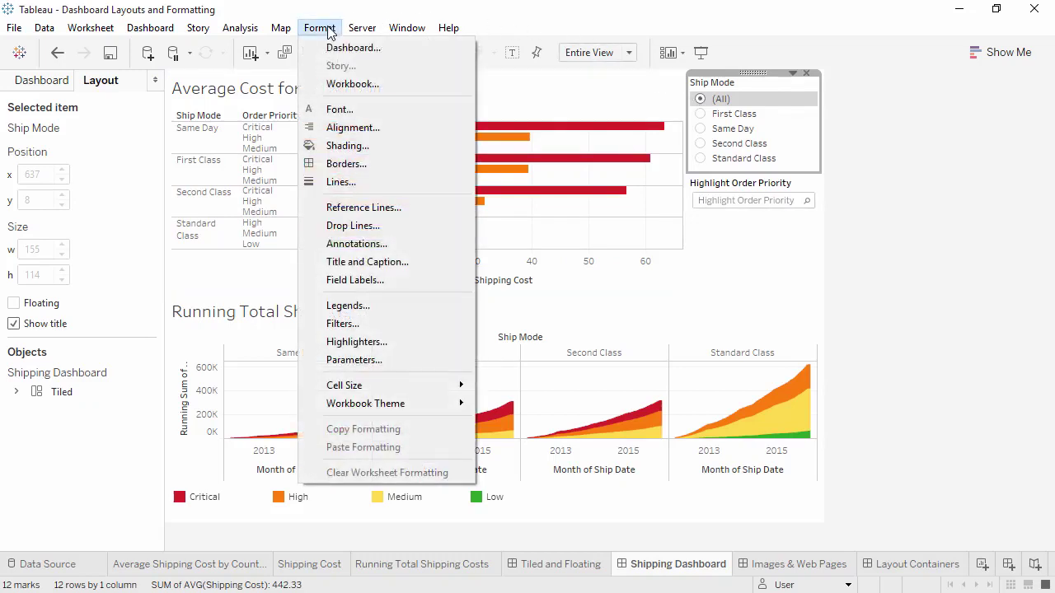
{"action": "left_click", "coordinate": [330, 48]}
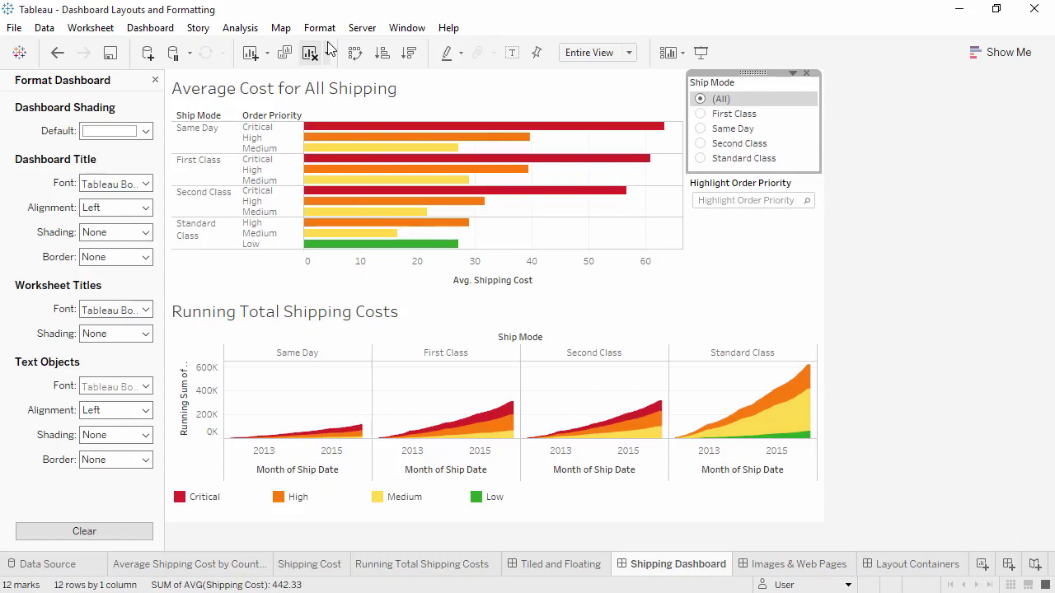
{"action": "left_click", "coordinate": [149, 133]}
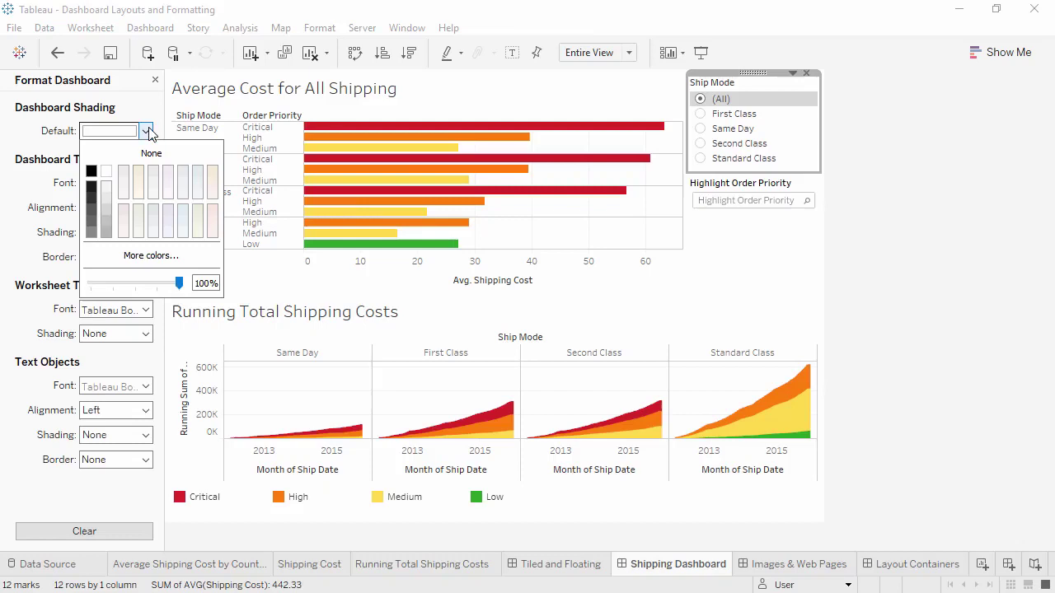
{"action": "left_click", "coordinate": [182, 174]}
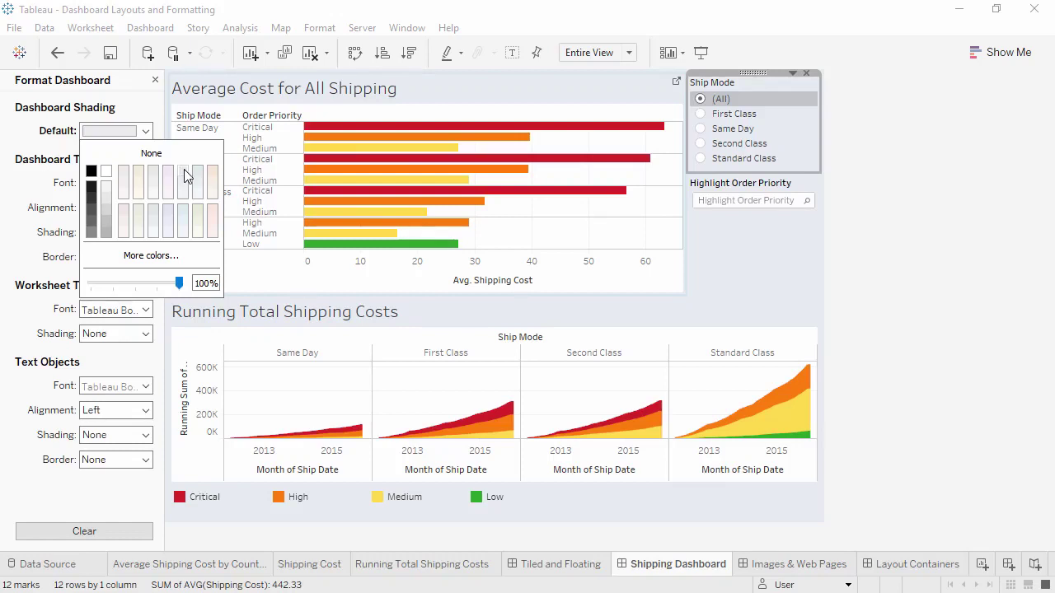
- Open the bar chart sheet's Shading settings, try a worksheet background colour, then undo it
{"action": "right_click", "coordinate": [509, 208]}
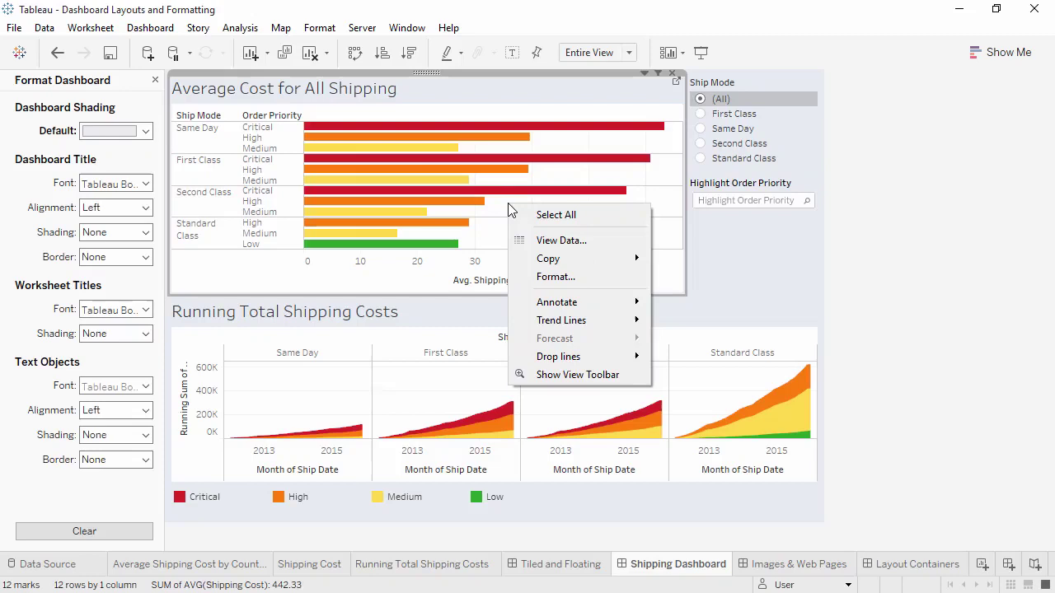
{"action": "left_click", "coordinate": [555, 277]}
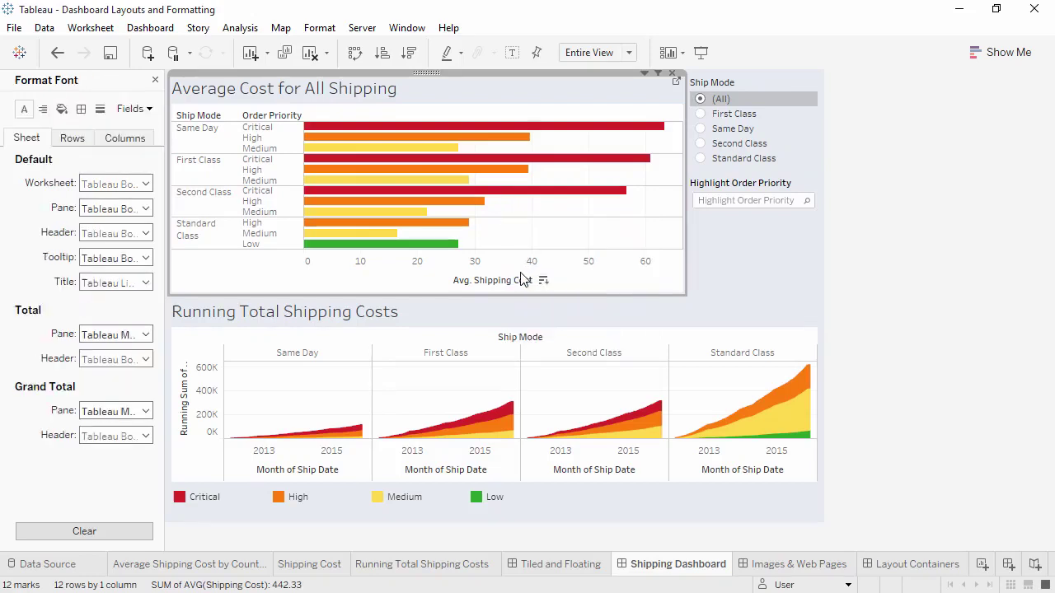
{"action": "left_click", "coordinate": [62, 109]}
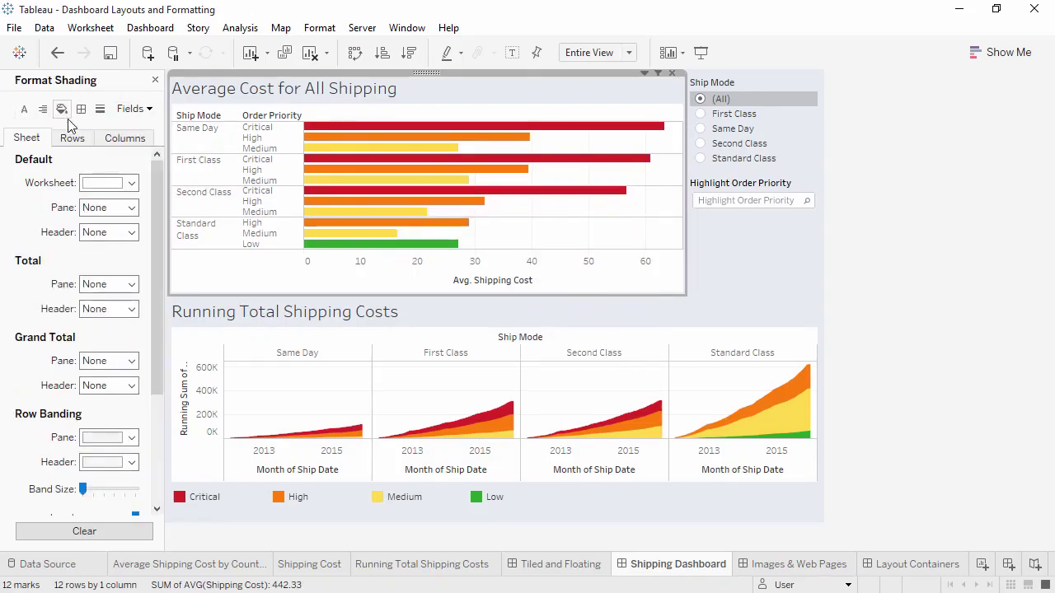
{"action": "left_click", "coordinate": [124, 184]}
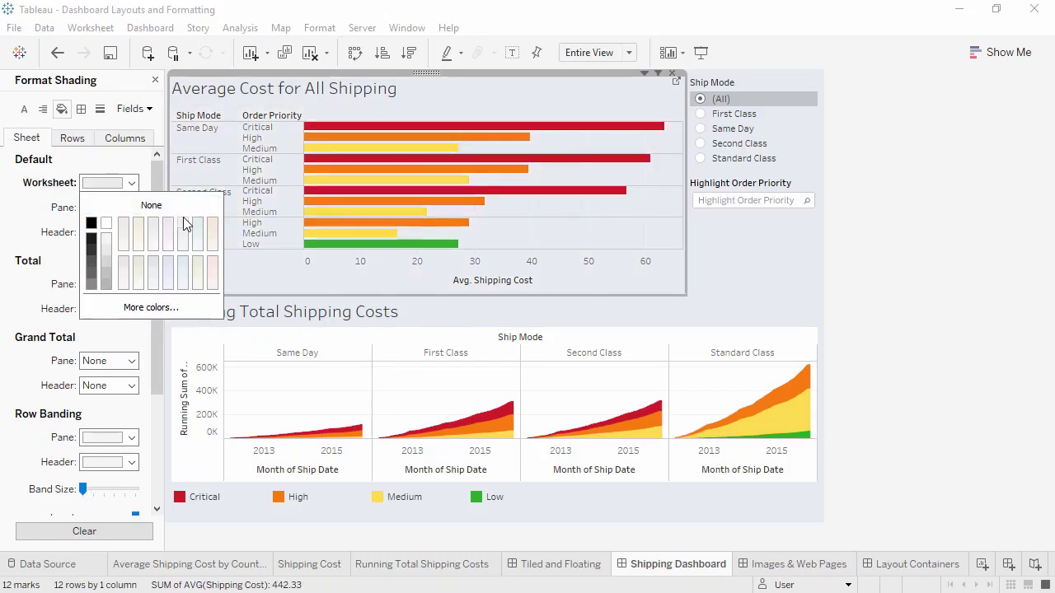
{"action": "left_click", "coordinate": [57, 54]}
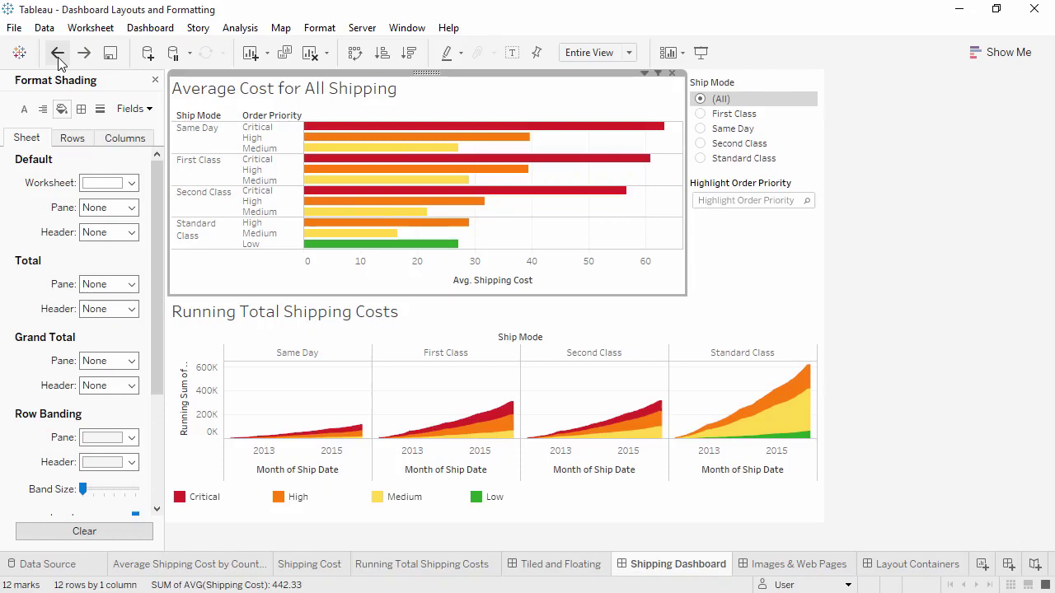
- Set the workbook's Worksheets font size to 10 and close the Format Workbook pane
{"action": "left_click", "coordinate": [314, 27]}
{"action": "left_click", "coordinate": [322, 86]}
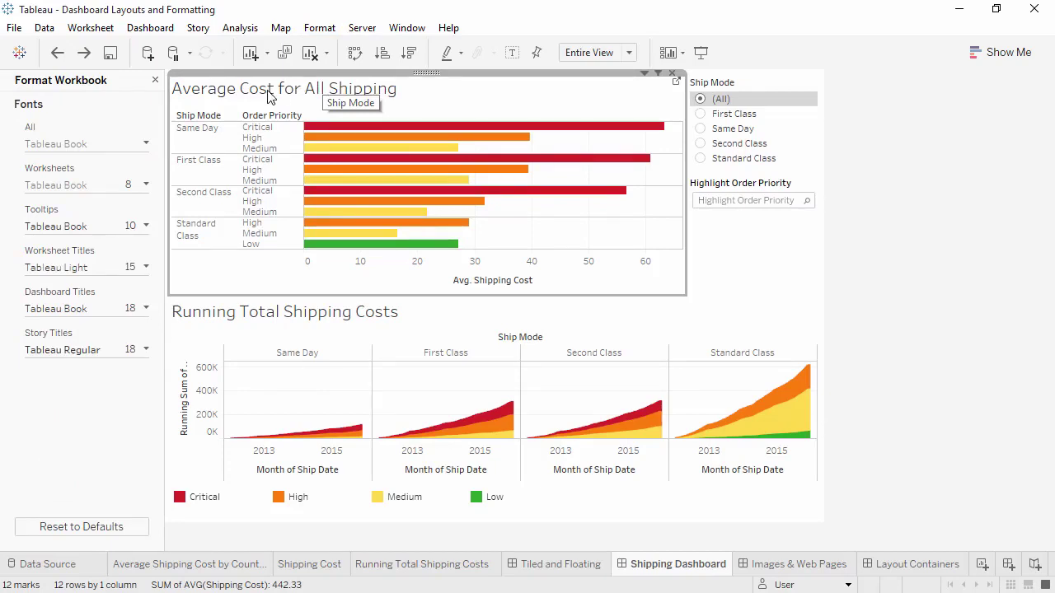
{"action": "left_click", "coordinate": [147, 185]}
{"action": "left_click", "coordinate": [70, 239]}
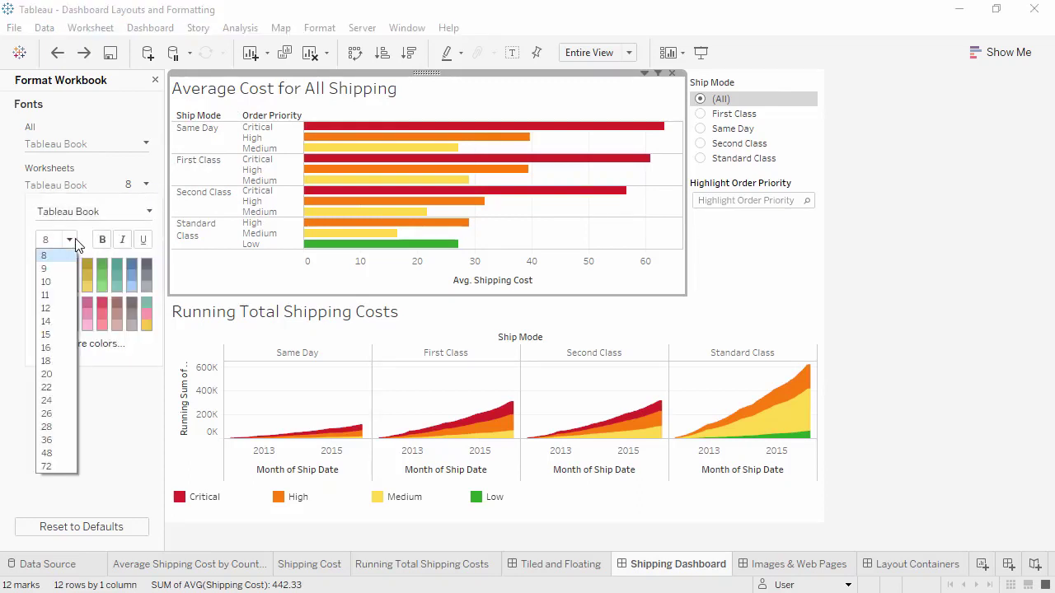
{"action": "left_click", "coordinate": [46, 282]}
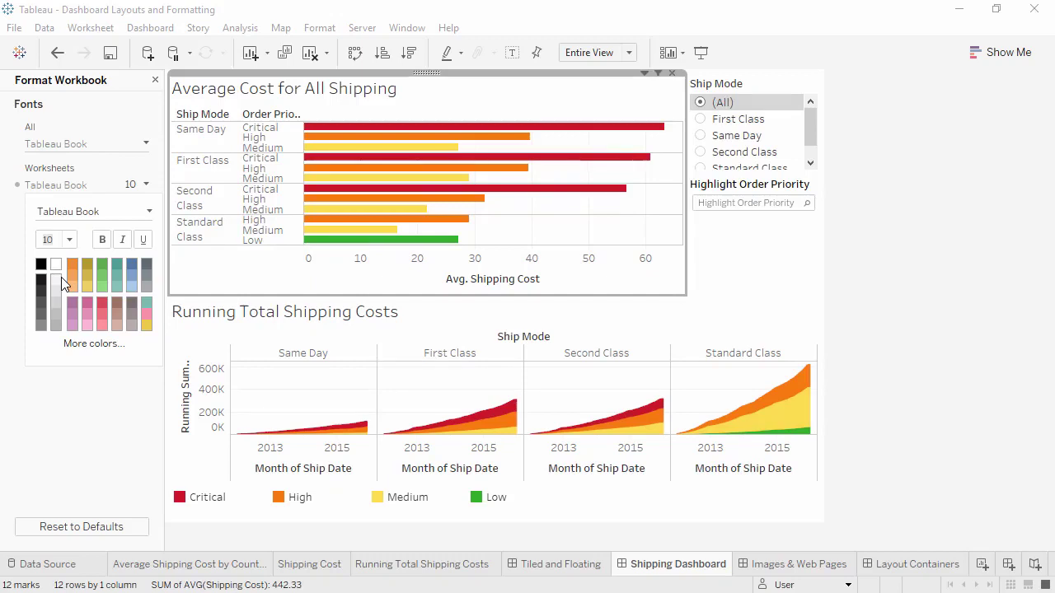
{"action": "left_click", "coordinate": [155, 80]}
{"action": "left_click", "coordinate": [39, 80]}
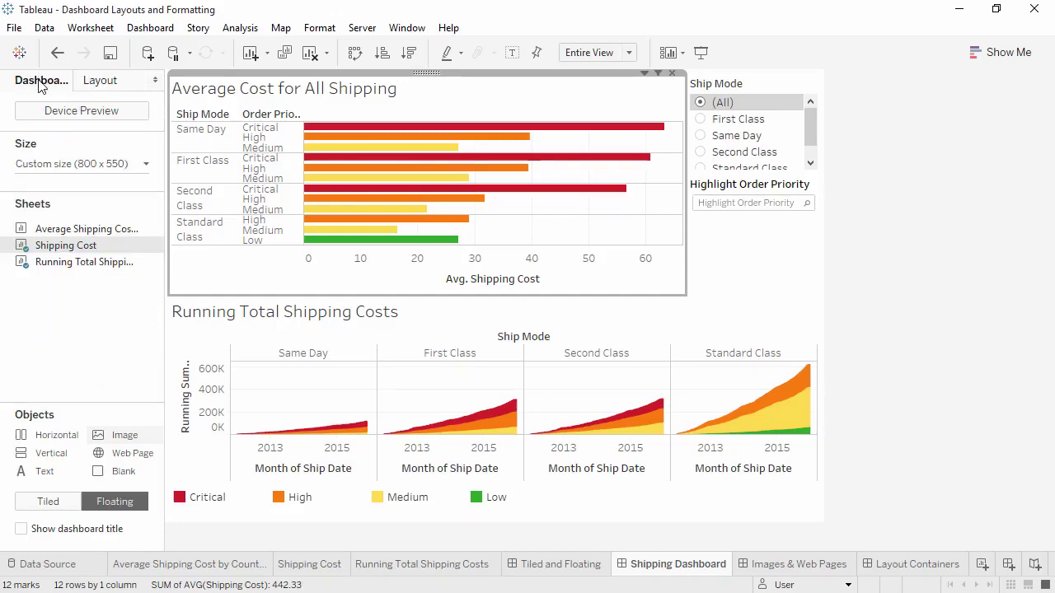
{"action": "left_click_drag", "start_coordinate": [83, 262], "coordinate": [577, 500]}
- Add a tiled TableauLogo.png image to the Images & Web Pages dashboard, set to Fit image and Center image
{"action": "left_click", "coordinate": [765, 565]}
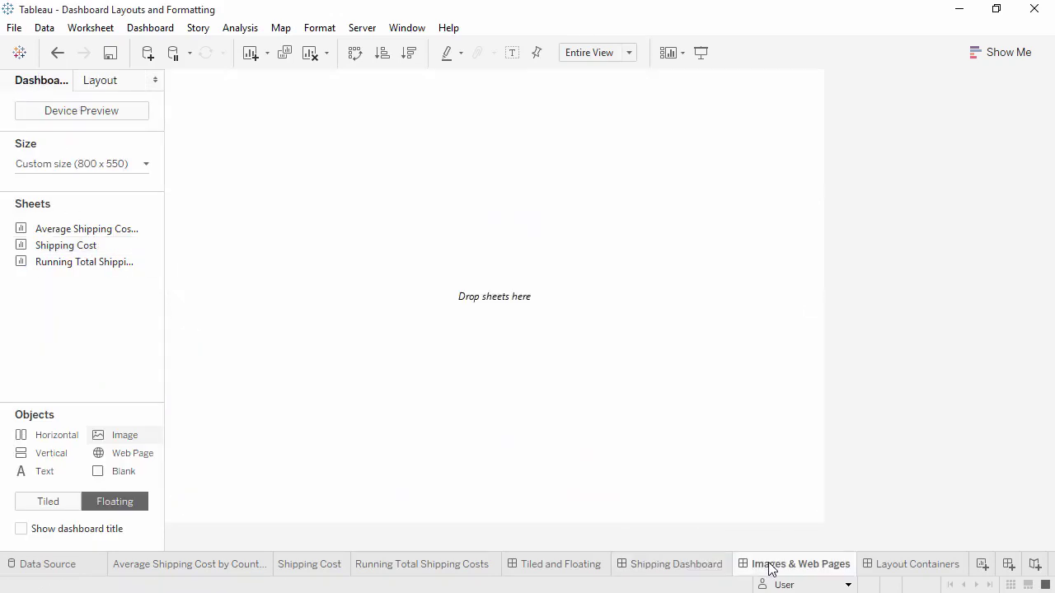
{"action": "left_click", "coordinate": [43, 510]}
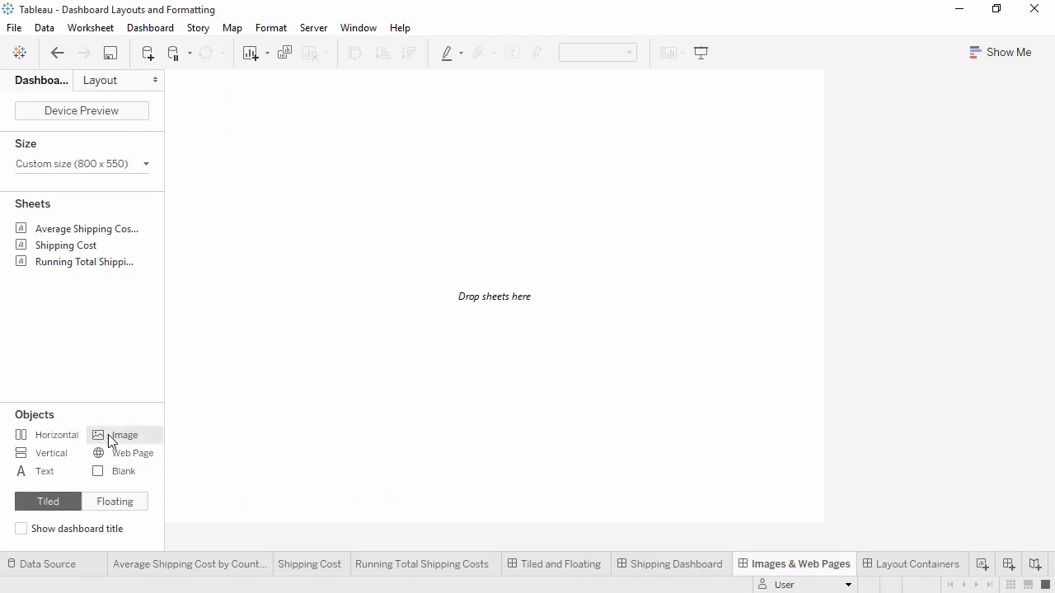
{"action": "left_click_drag", "start_coordinate": [108, 434], "coordinate": [243, 291]}
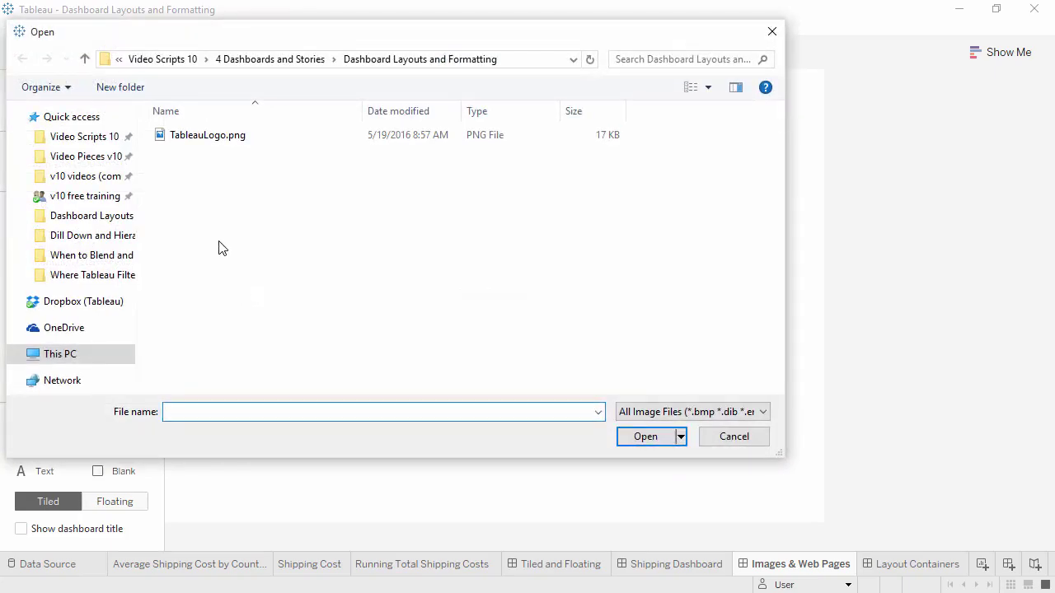
{"action": "double_click", "coordinate": [203, 140]}
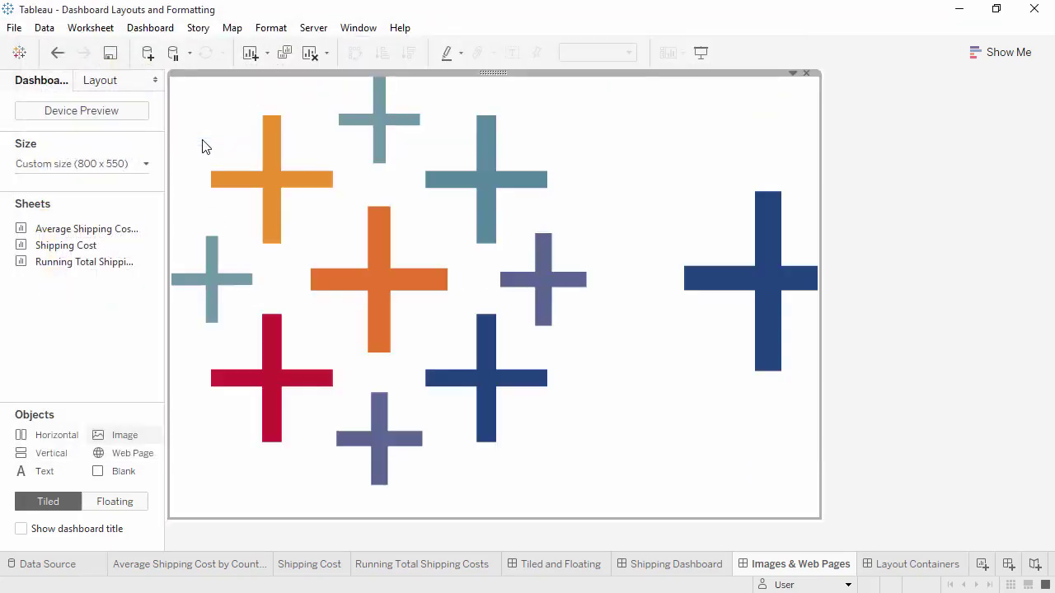
{"action": "left_click", "coordinate": [792, 73]}
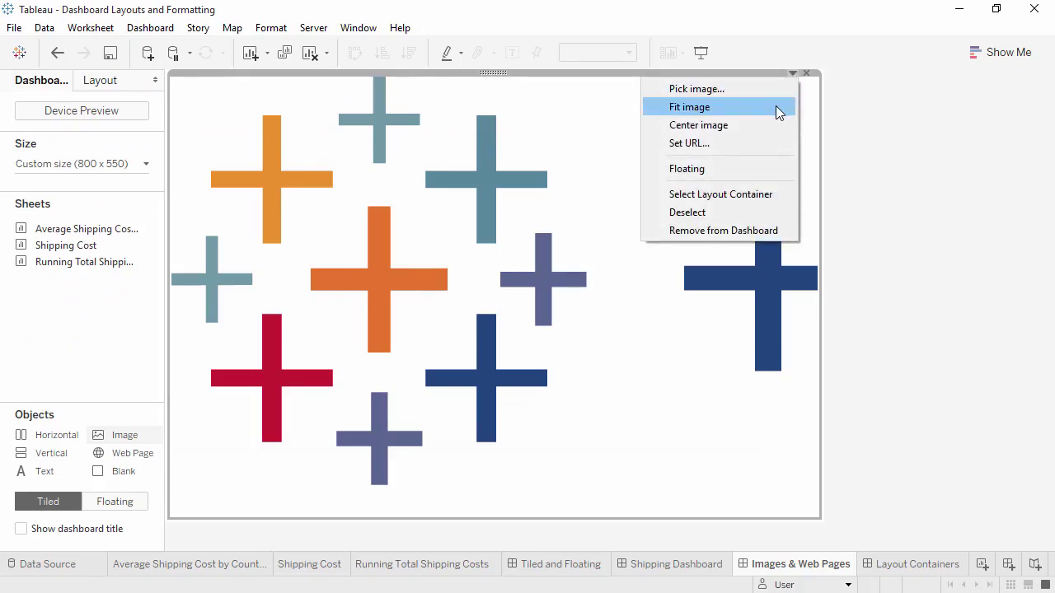
{"action": "left_click", "coordinate": [776, 106]}
{"action": "left_click", "coordinate": [792, 74]}
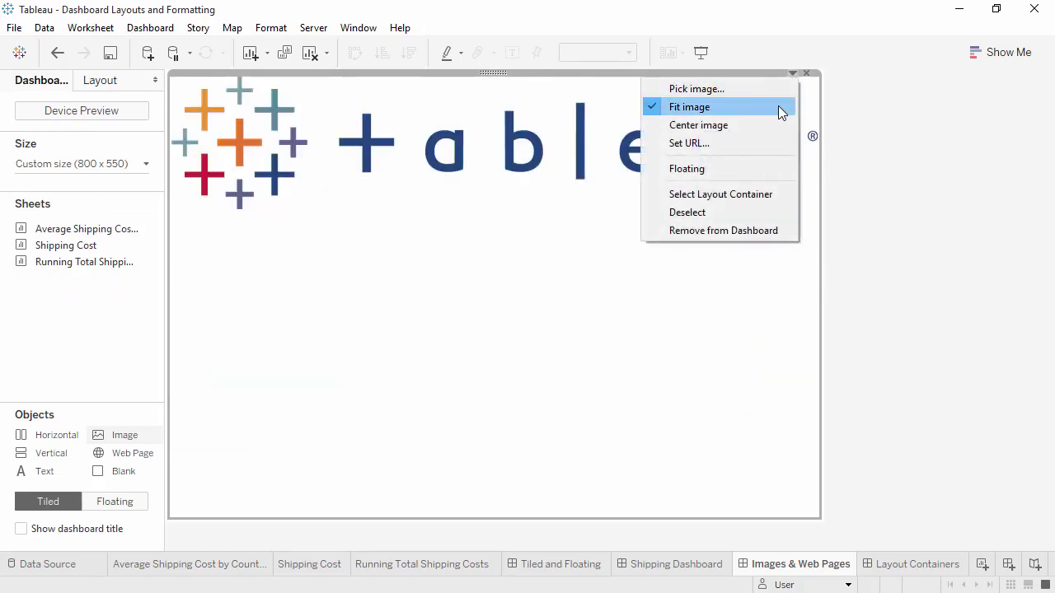
{"action": "left_click", "coordinate": [778, 122]}
{"action": "left_click", "coordinate": [792, 74]}
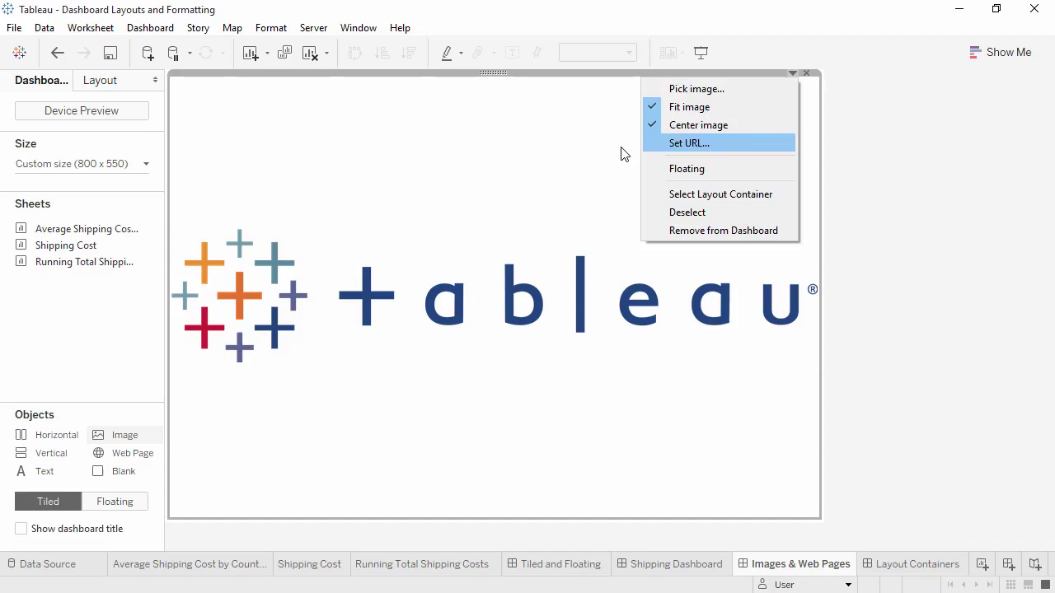
{"action": "left_click", "coordinate": [596, 157]}
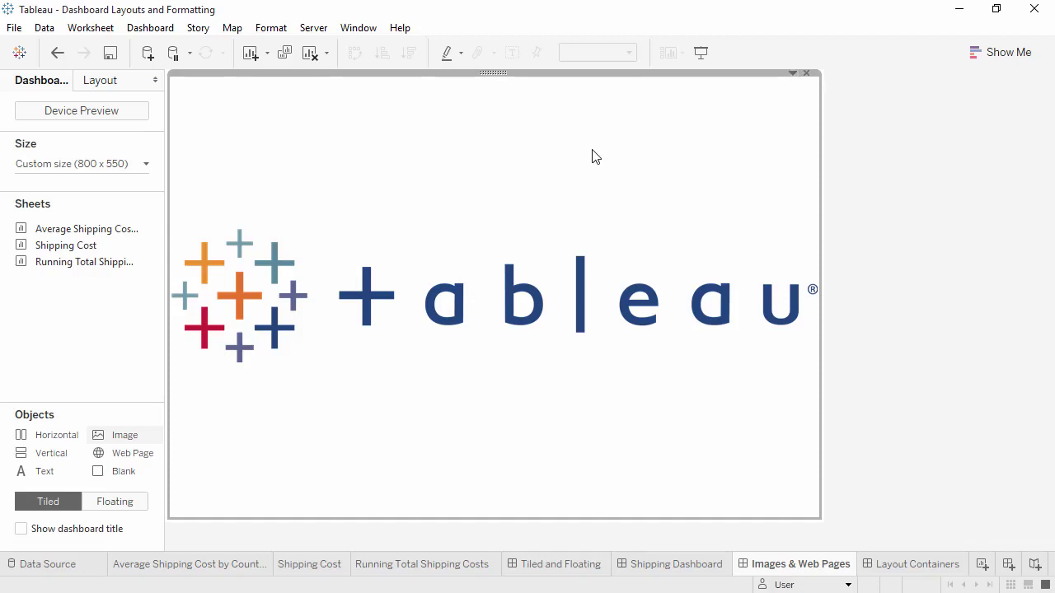
- Embed tableau.com in a Web Page object below the logo and shrink the logo area
{"action": "left_click_drag", "start_coordinate": [125, 457], "coordinate": [299, 451]}
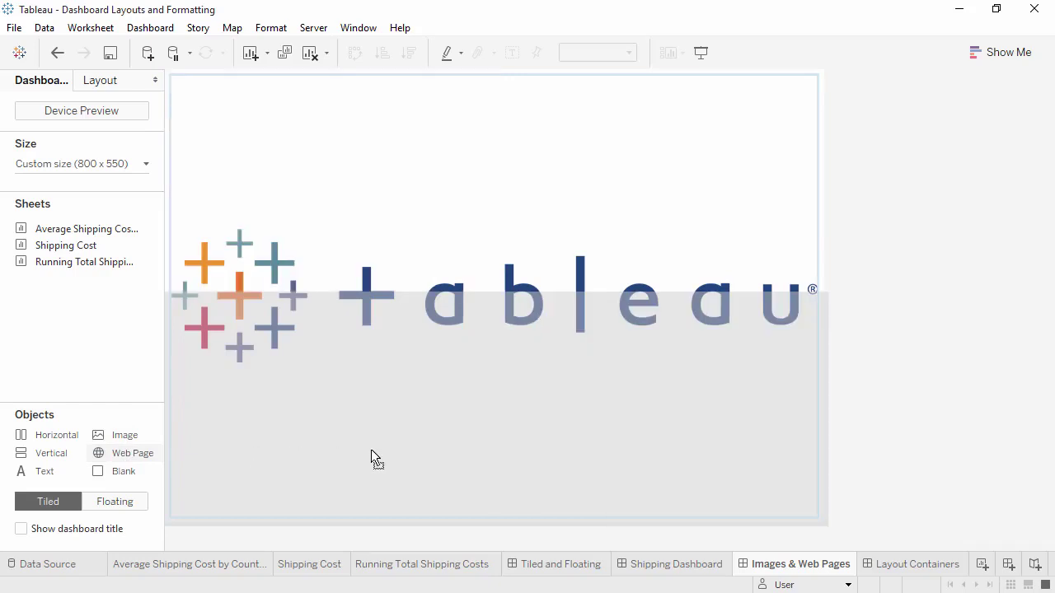
{"action": "left_click_drag", "start_coordinate": [370, 450], "coordinate": [371, 450]}
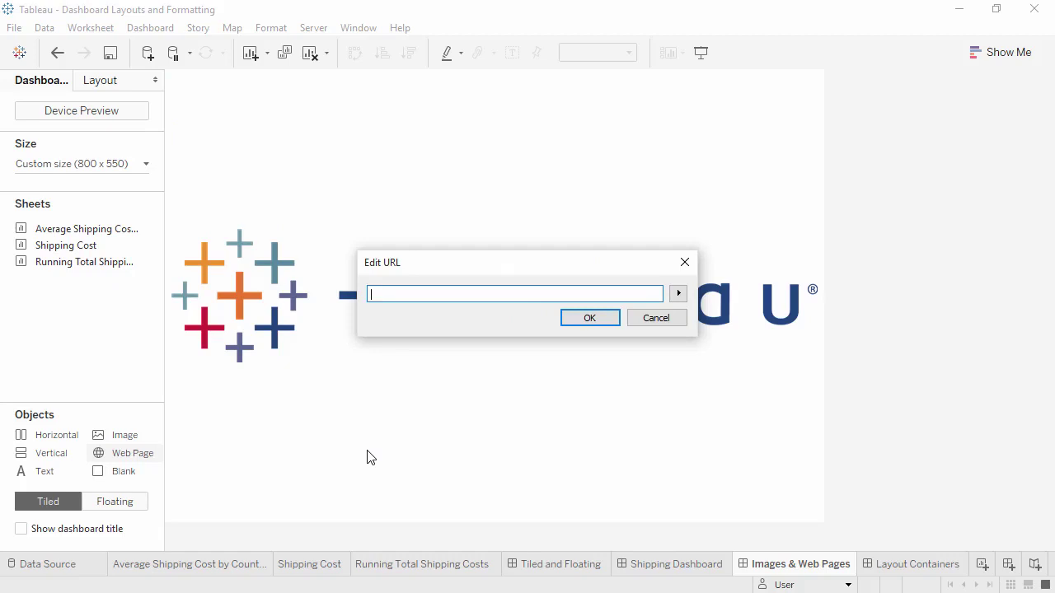
{"action": "type", "text": "tableau.com"}
{"action": "left_click", "coordinate": [590, 318]}
{"action": "left_click_drag", "start_coordinate": [591, 285], "coordinate": [588, 182]}
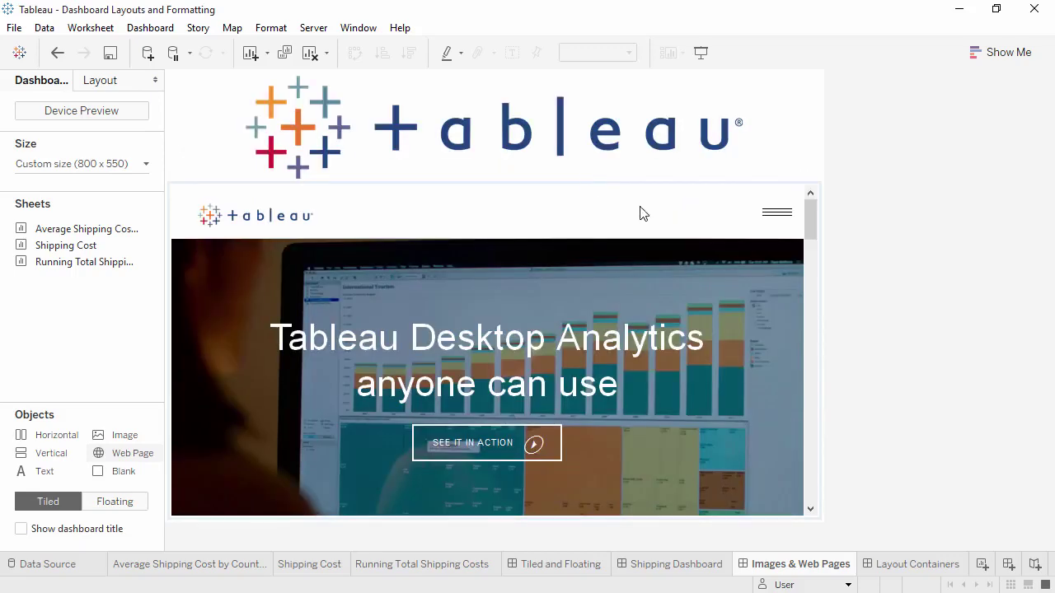
{"action": "left_click", "coordinate": [775, 216]}
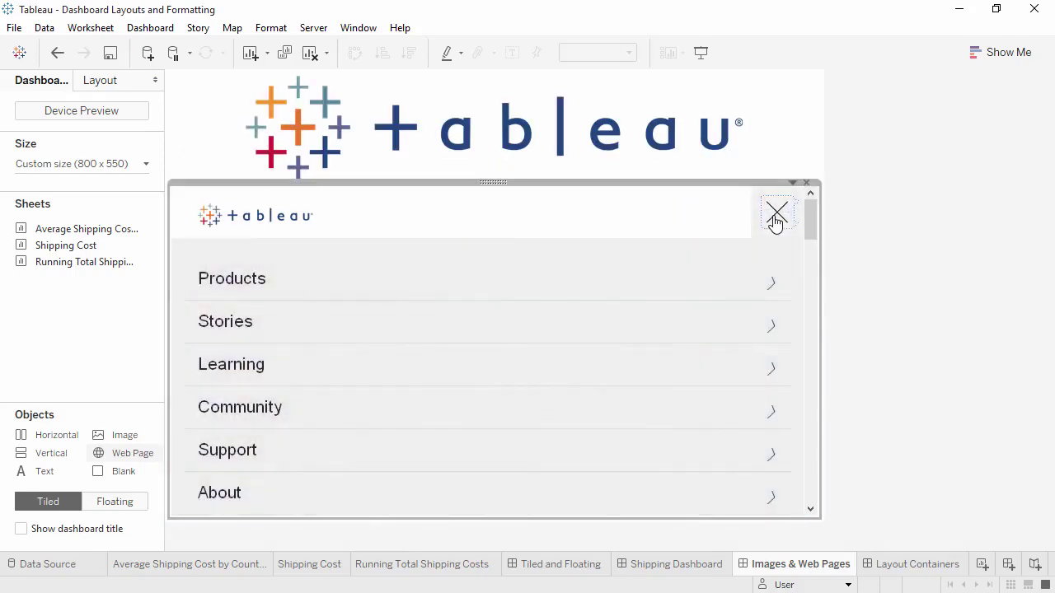
{"action": "left_click", "coordinate": [774, 215]}
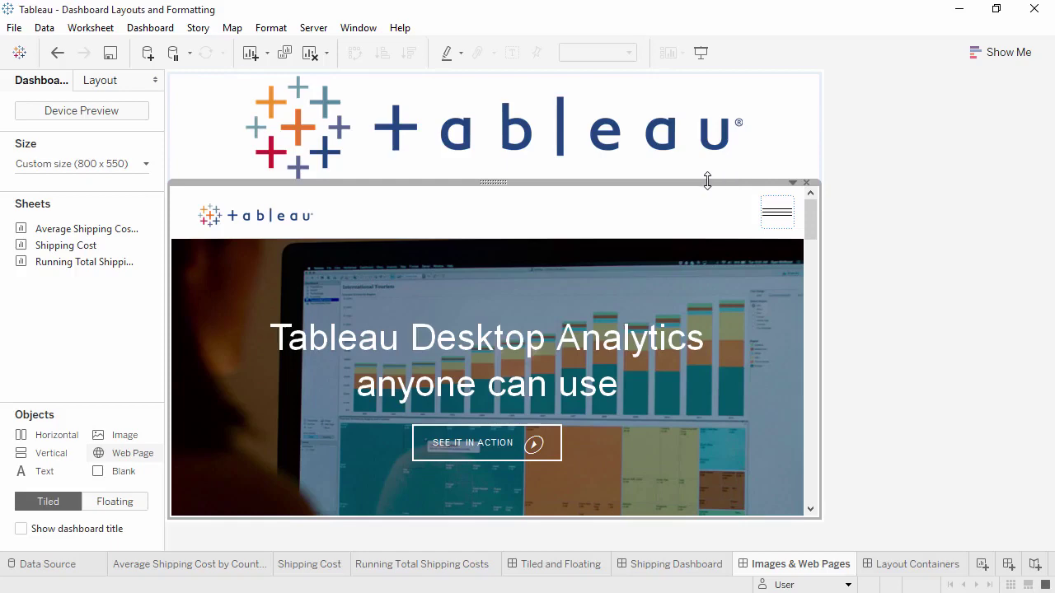
- Add a Blank object to the right of the logo, then return to the Shipping Dashboard
{"action": "left_click_drag", "start_coordinate": [123, 476], "coordinate": [360, 126]}
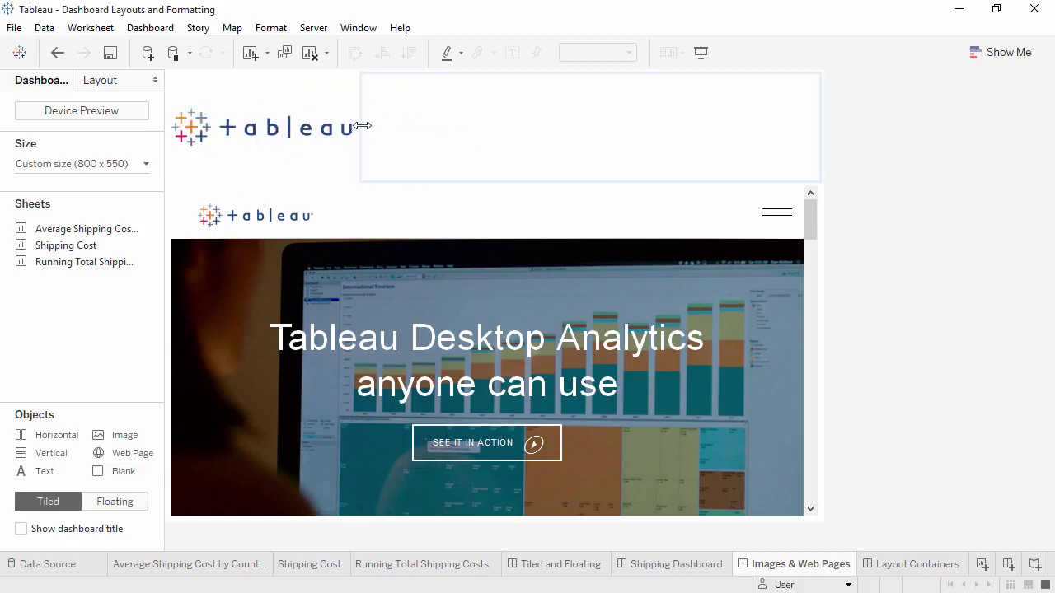
{"action": "left_click", "coordinate": [358, 201]}
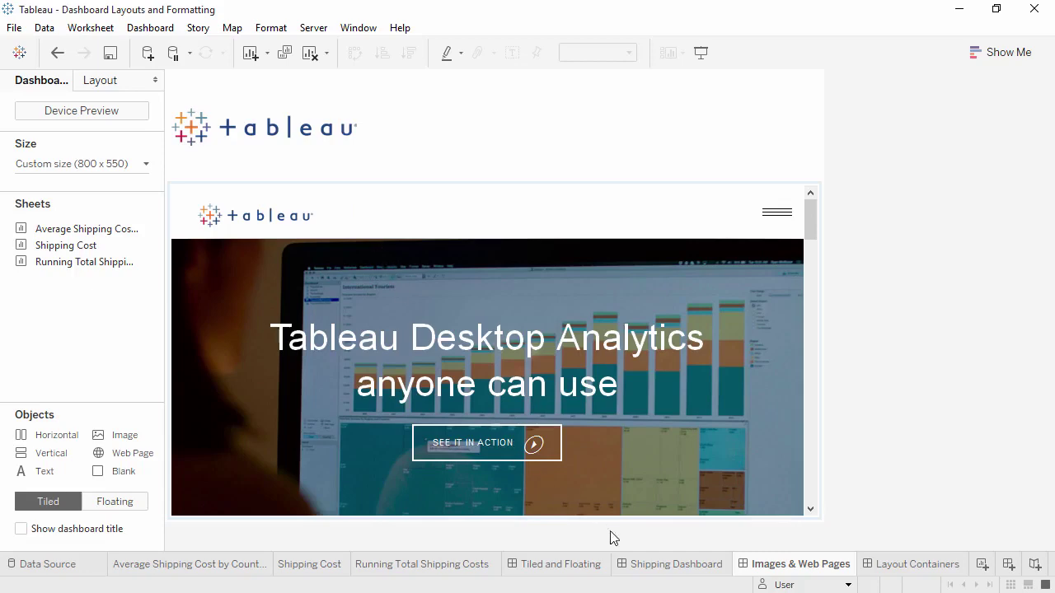
{"action": "left_click", "coordinate": [643, 565]}
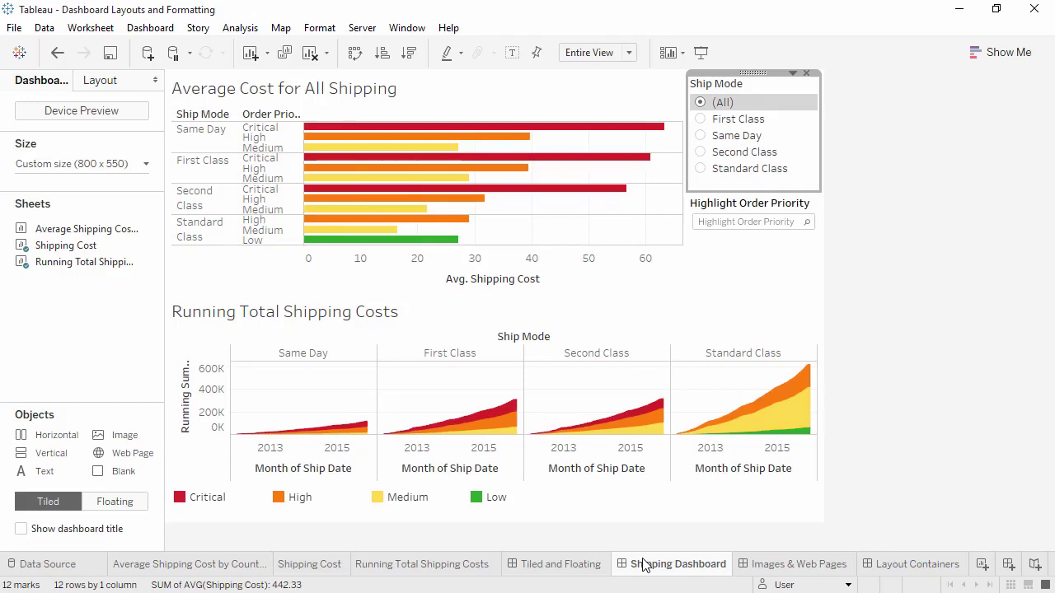
{"action": "left_click", "coordinate": [702, 153]}
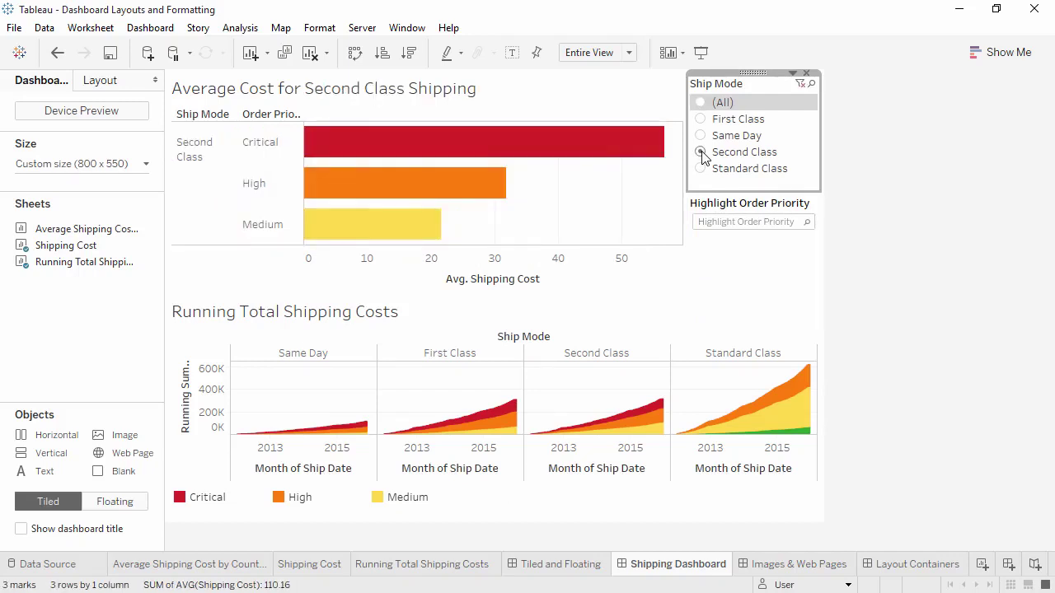
{"action": "left_click", "coordinate": [700, 168]}
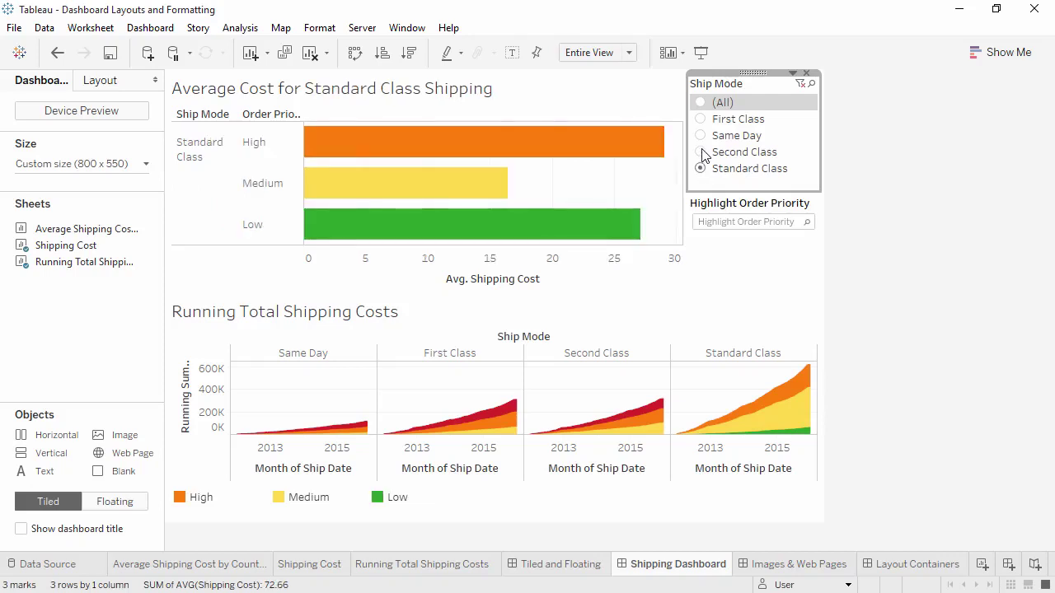
{"action": "left_click", "coordinate": [702, 105]}
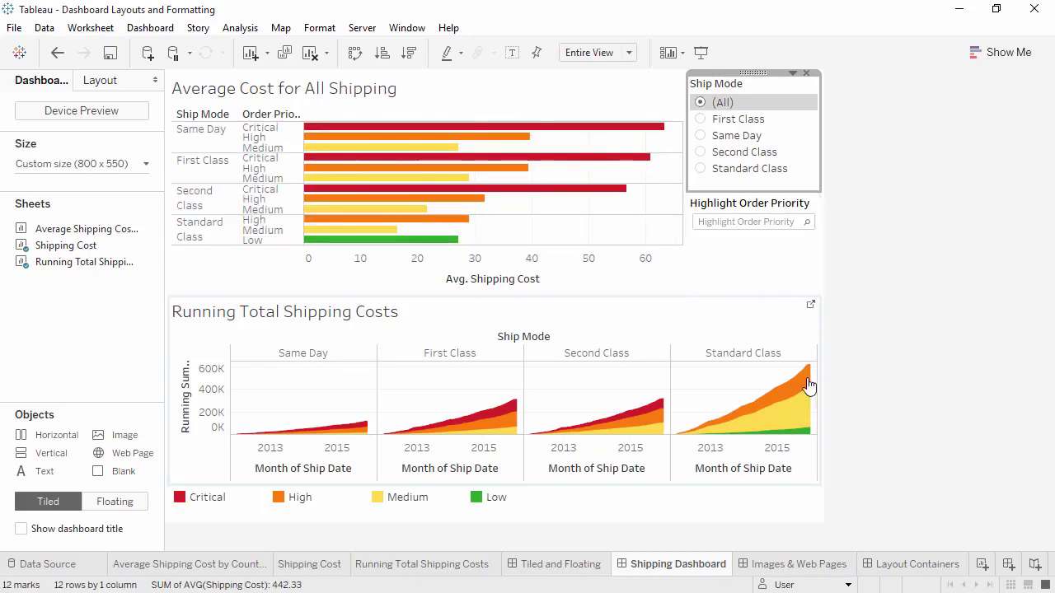
- On Layout Containers, stack Running Total Shipping Costs above Shipping Cost in a vertical container
{"action": "left_click", "coordinate": [916, 564]}
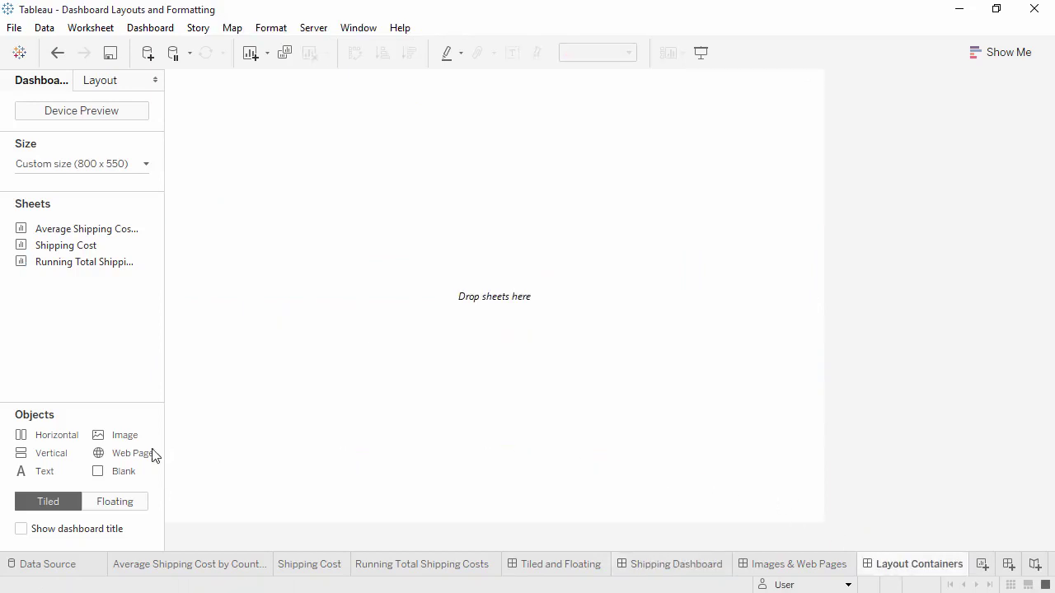
{"action": "left_click_drag", "start_coordinate": [58, 458], "coordinate": [281, 388]}
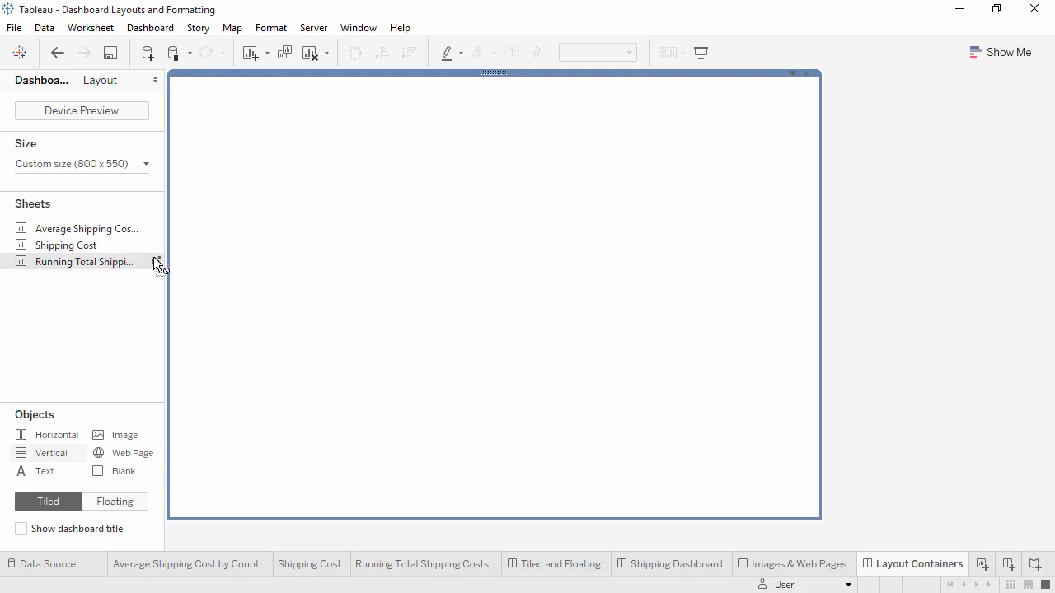
{"action": "left_click_drag", "start_coordinate": [156, 263], "coordinate": [273, 252]}
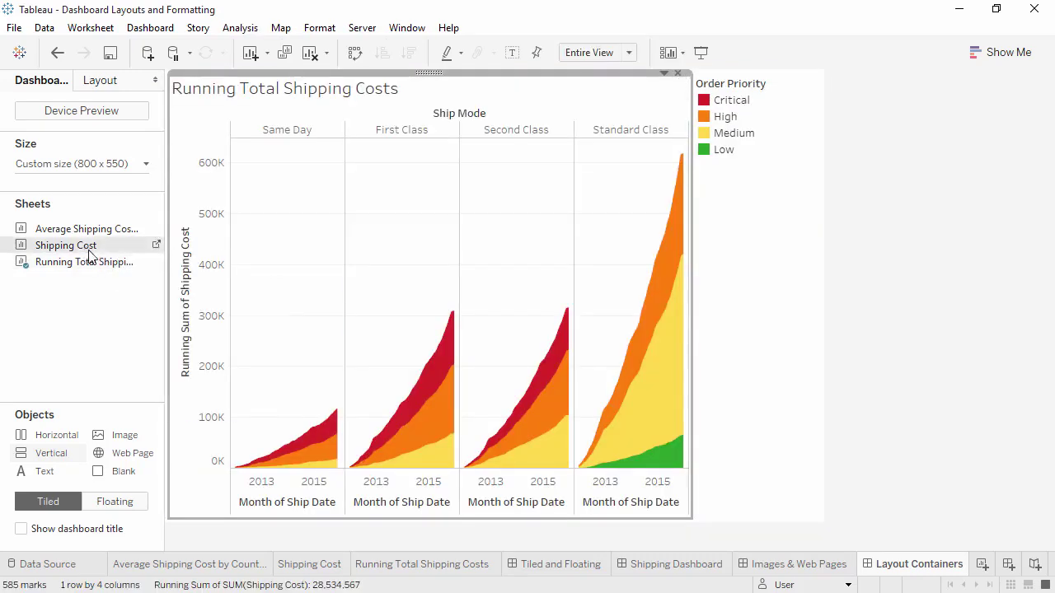
{"action": "left_click_drag", "start_coordinate": [92, 248], "coordinate": [337, 476]}
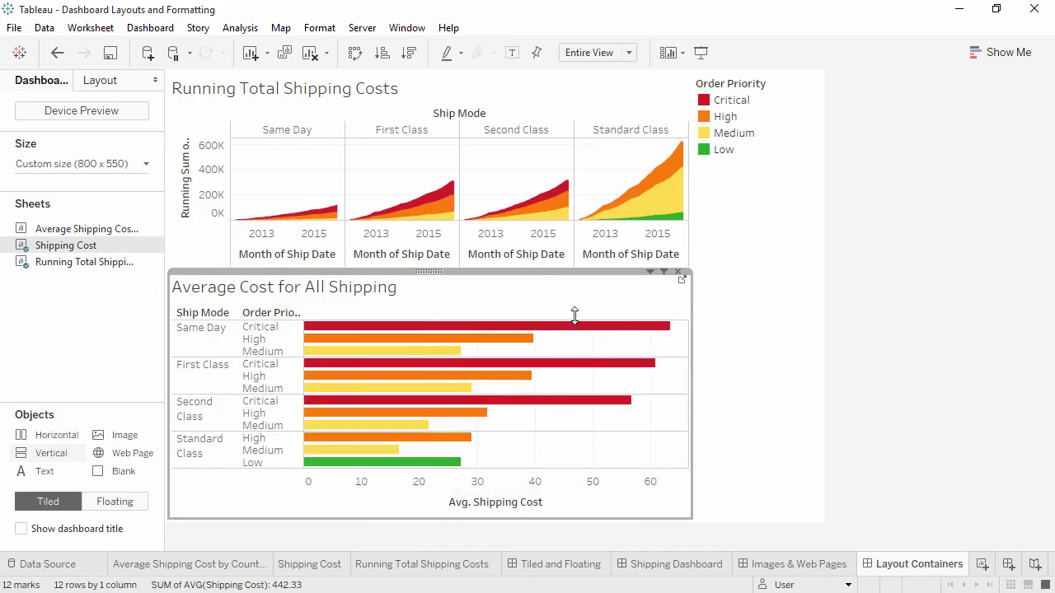
- Show the Ship Mode filter for the bar chart
{"action": "left_click", "coordinate": [650, 271]}
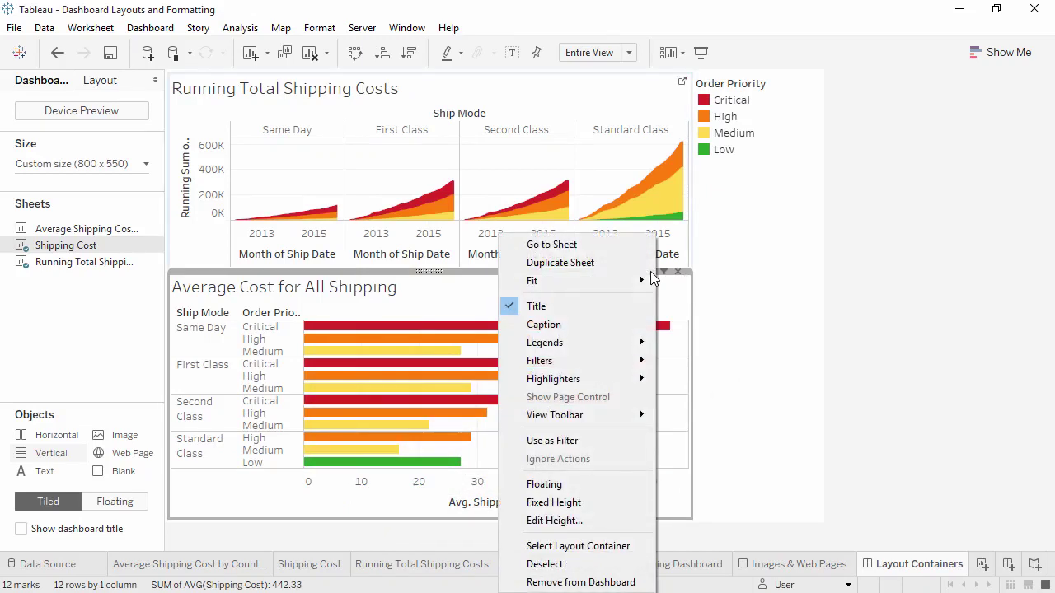
{"action": "mouse_move", "coordinate": [626, 360]}
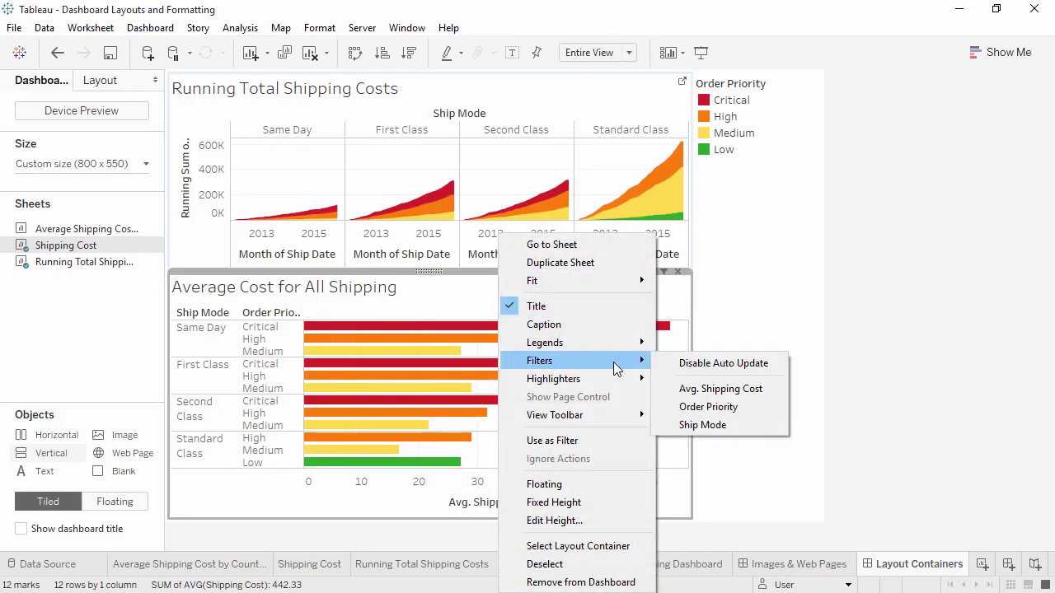
{"action": "left_click", "coordinate": [686, 429]}
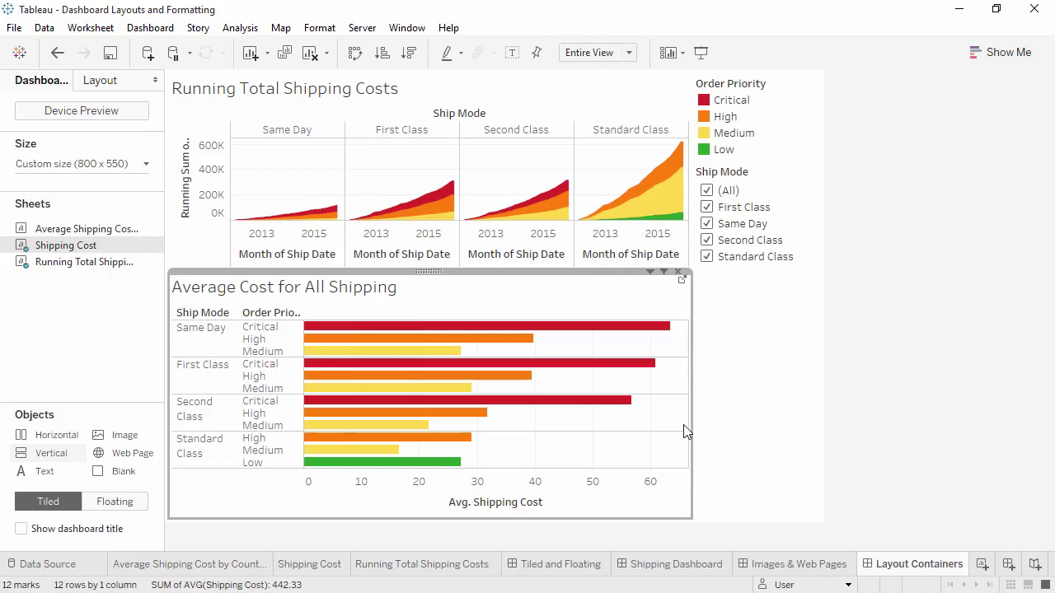
{"action": "left_click", "coordinate": [706, 256]}
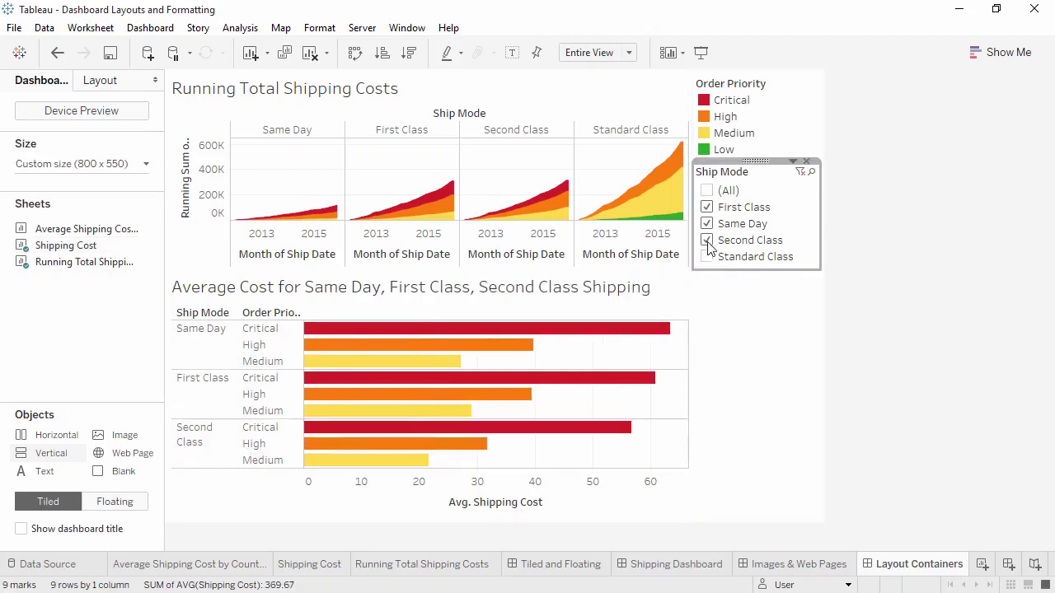
{"action": "left_click", "coordinate": [709, 241]}
{"action": "left_click", "coordinate": [709, 228]}
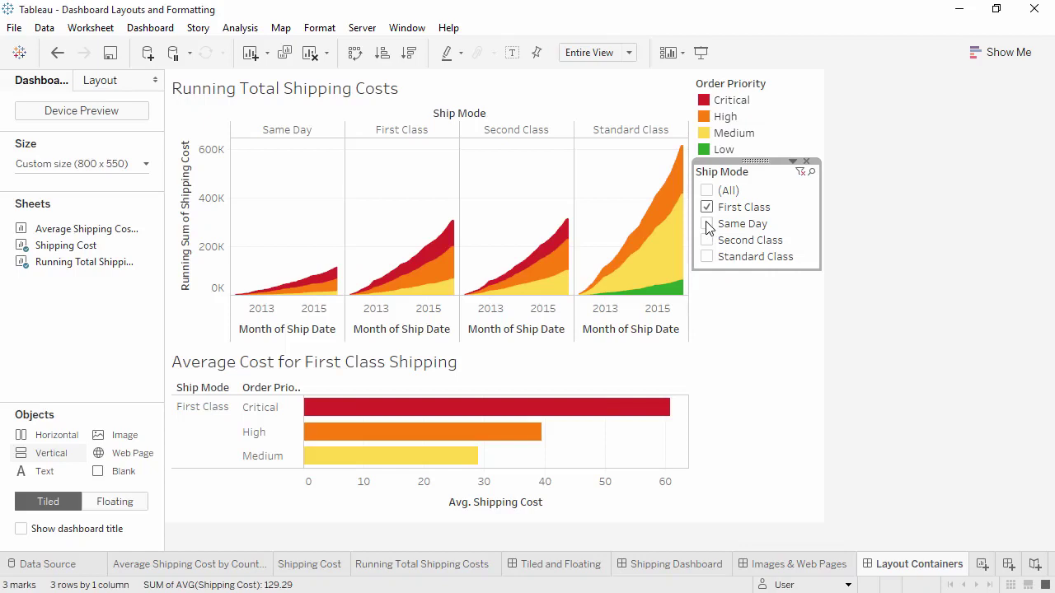
{"action": "left_click", "coordinate": [708, 194]}
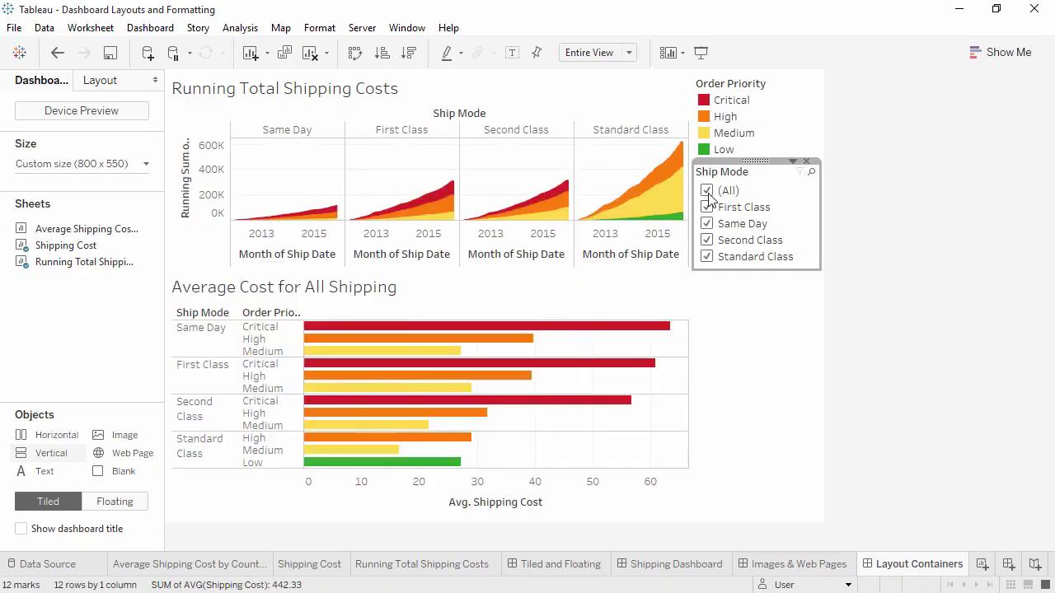